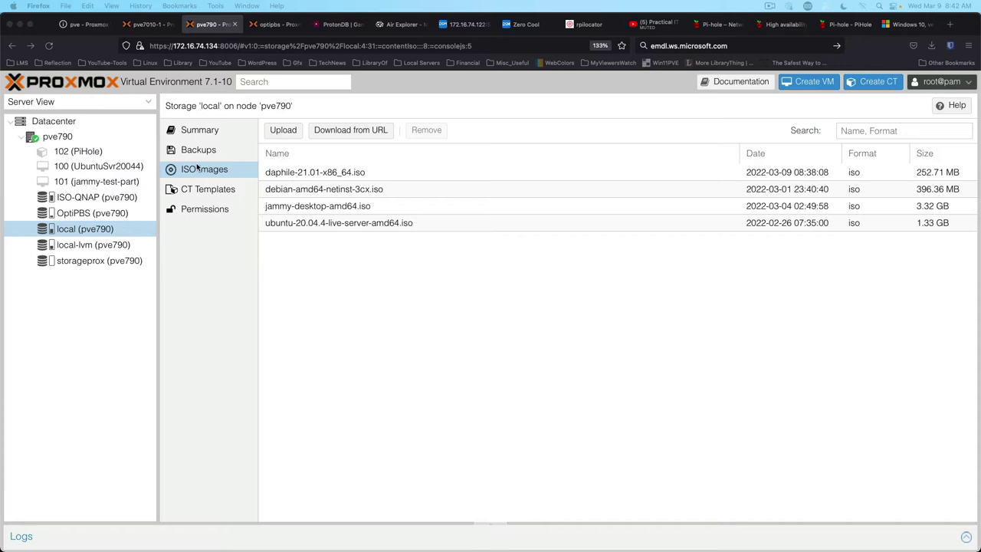
Start creating a virtual machine on node pve790 with VM ID 103 and name it Daphile
{"action": "right_click", "coordinate": [65, 139]}
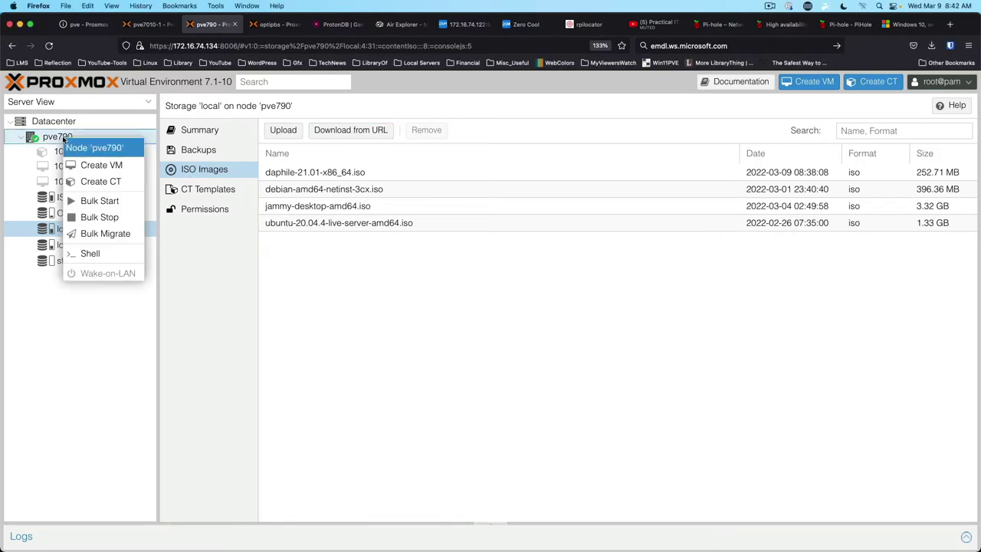
{"action": "left_click", "coordinate": [101, 165]}
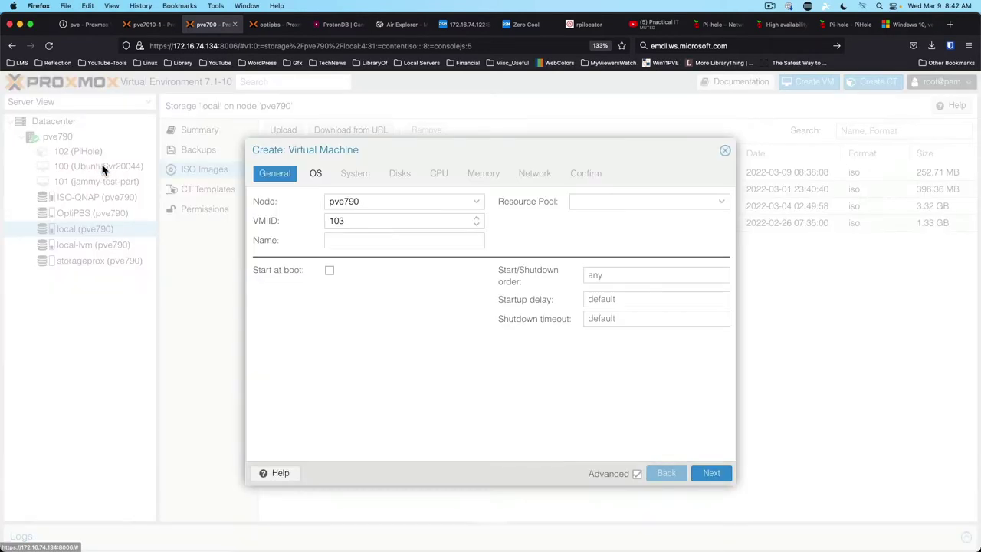
{"action": "left_click", "coordinate": [350, 239]}
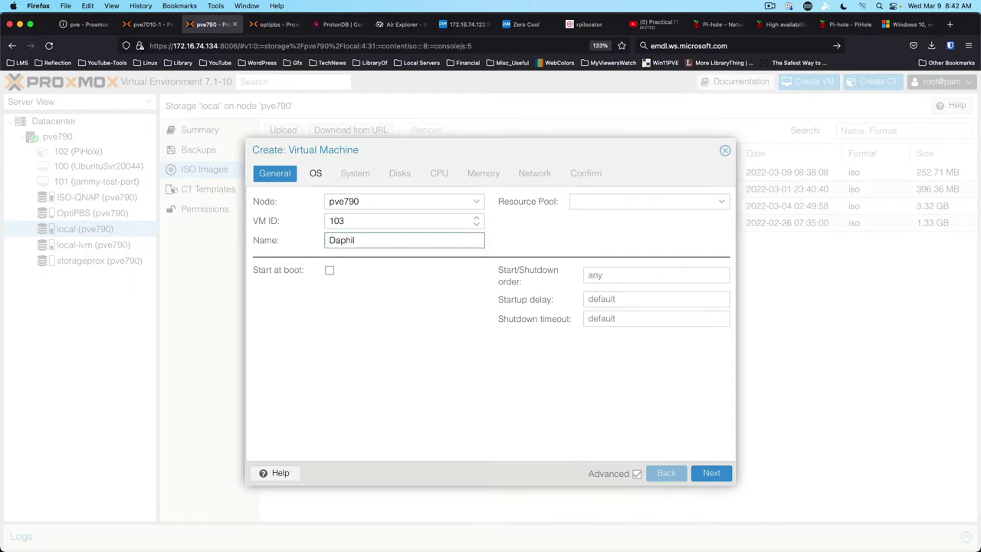
Set the installation media to daphile-21.01-x86_64.iso from the local storage and accept the OS settings
{"action": "left_click", "coordinate": [316, 174]}
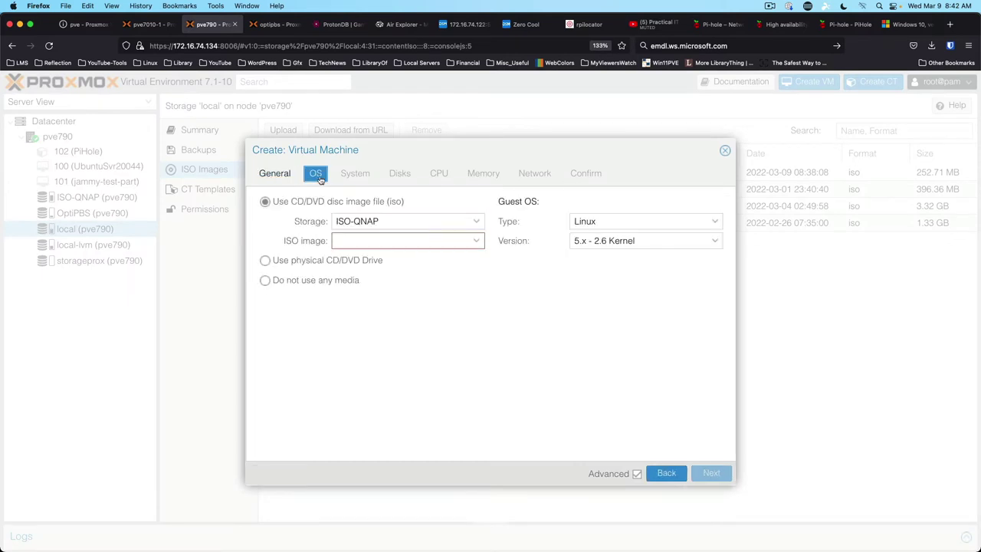
{"action": "left_click", "coordinate": [476, 222]}
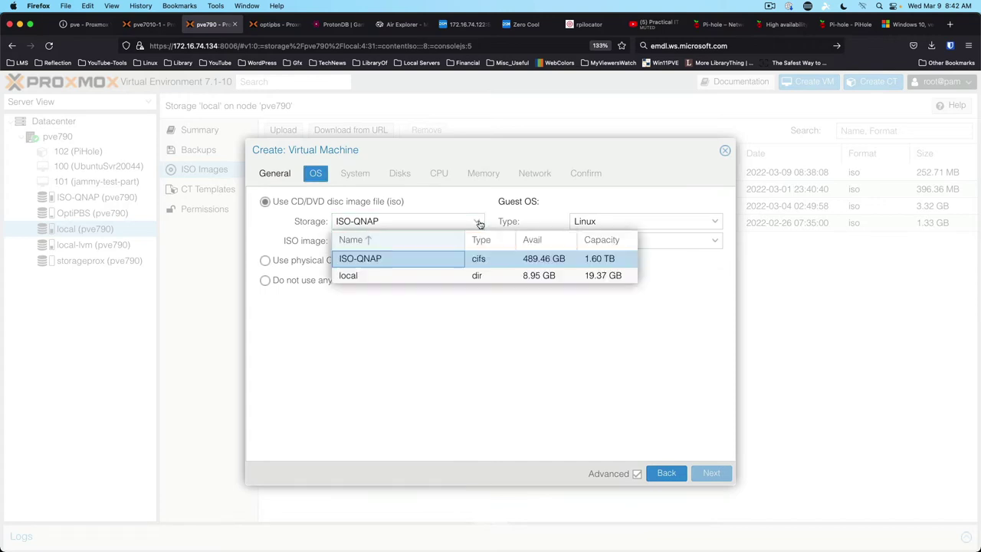
{"action": "left_click", "coordinate": [402, 281]}
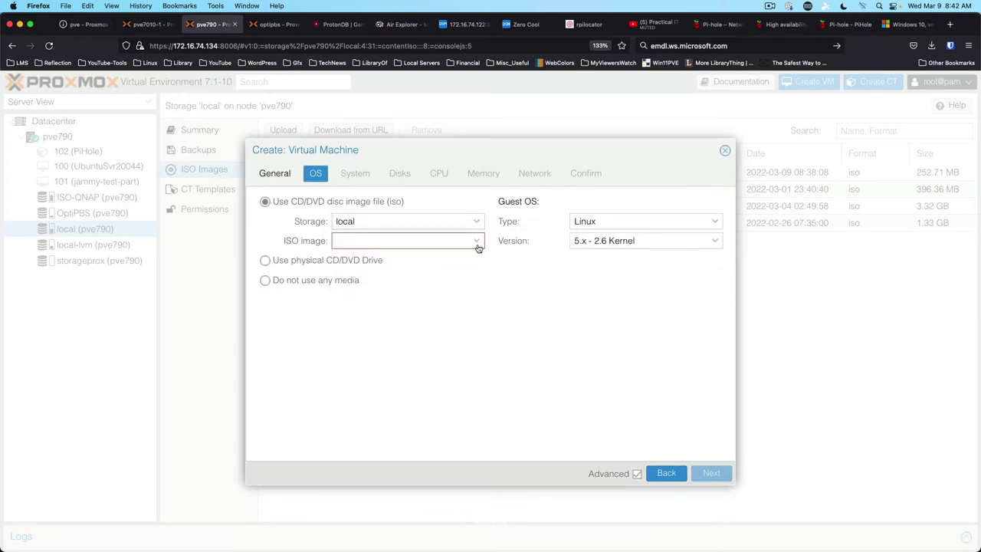
{"action": "left_click", "coordinate": [477, 242]}
{"action": "left_click", "coordinate": [433, 279]}
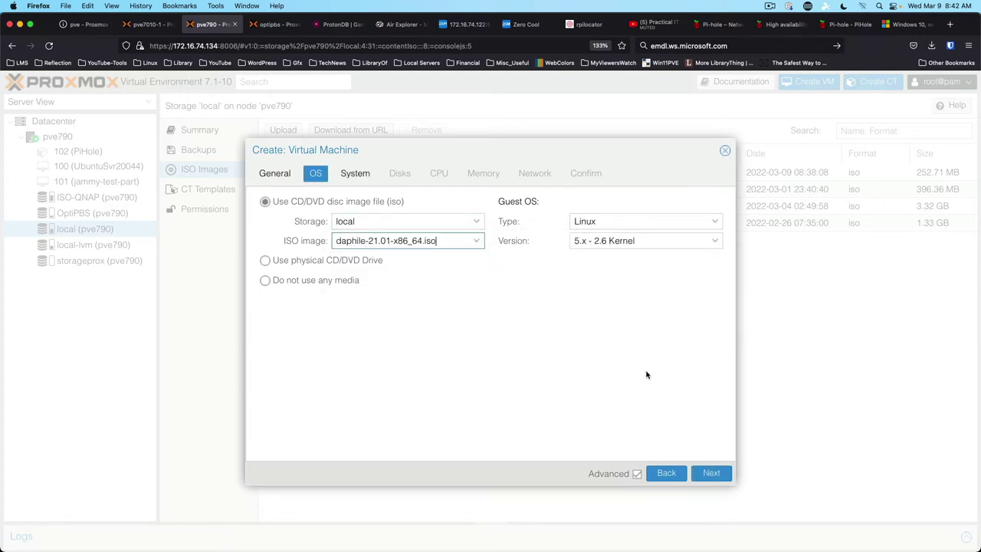
{"action": "left_click", "coordinate": [711, 473]}
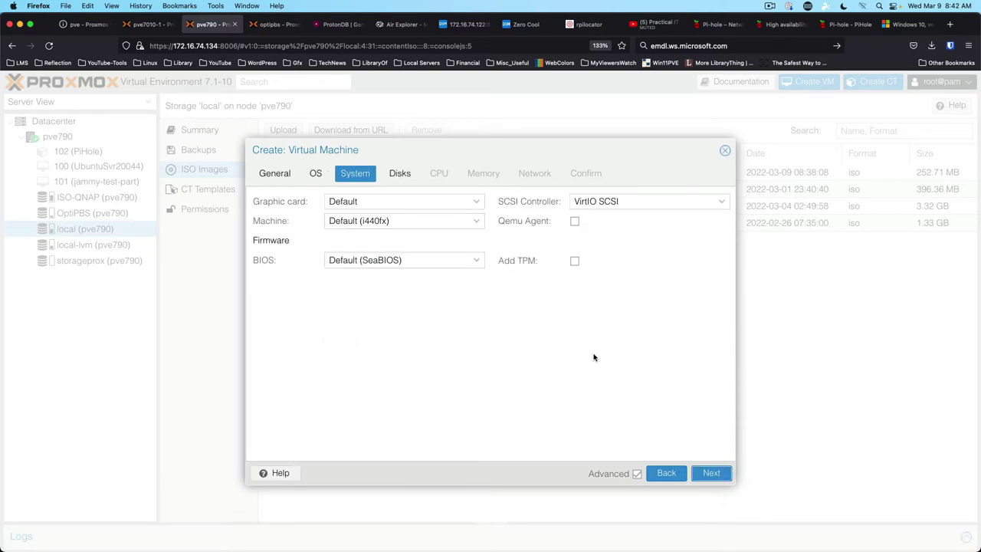
Keep the default system and 32 GiB disk settings, and assign 2 CPU cores and 4096 MiB of memory
{"action": "left_click", "coordinate": [395, 173]}
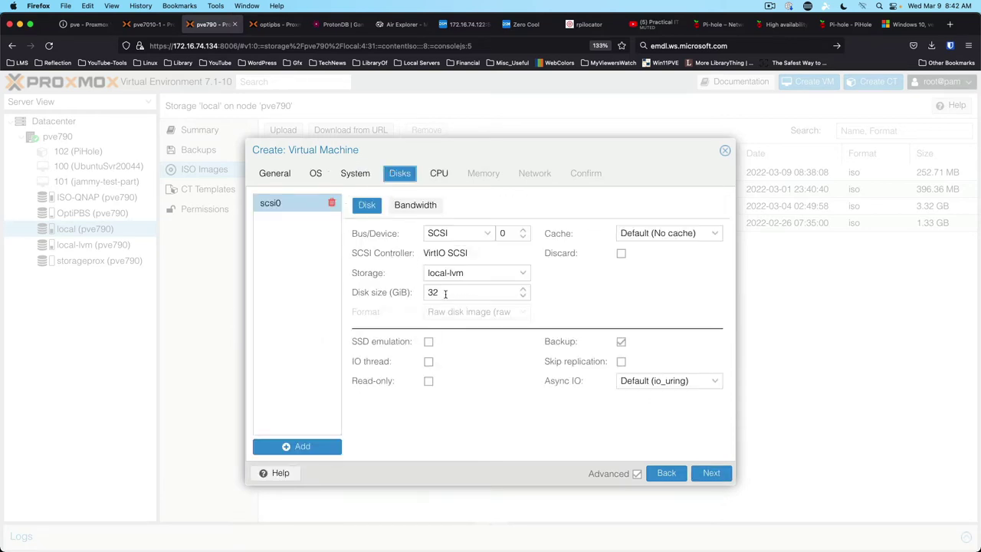
{"action": "left_click", "coordinate": [439, 173]}
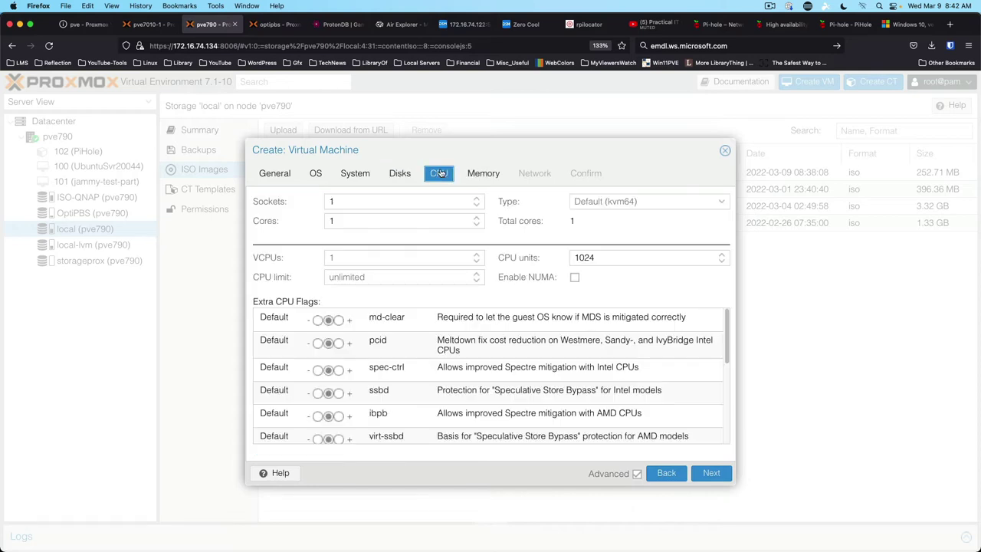
{"action": "left_click", "coordinate": [476, 218]}
{"action": "left_click", "coordinate": [485, 174]}
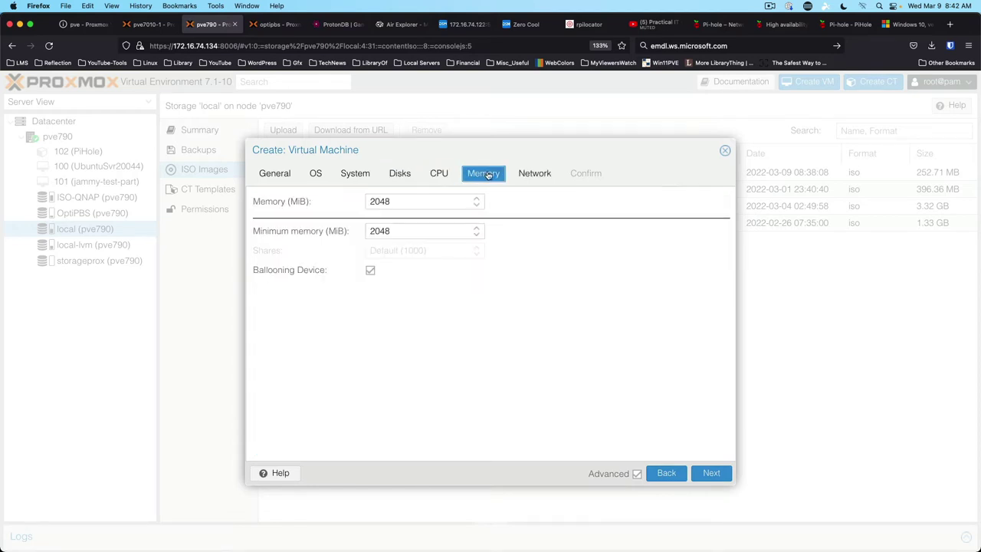
{"action": "double_click", "coordinate": [446, 200]}
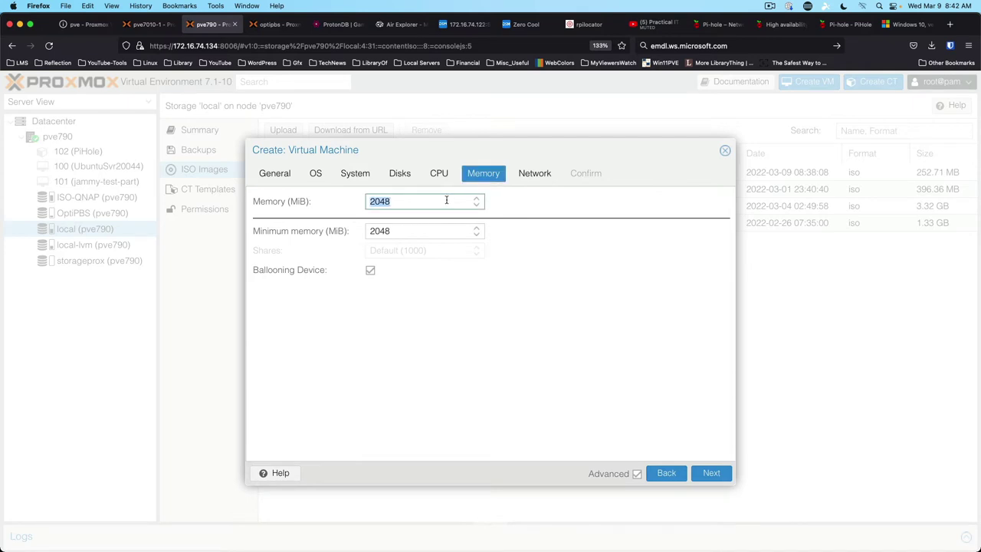
{"action": "type", "text": "4096"}
Keep the default network settings and create the virtual machine with starting after creation enabled
{"action": "left_click", "coordinate": [533, 173]}
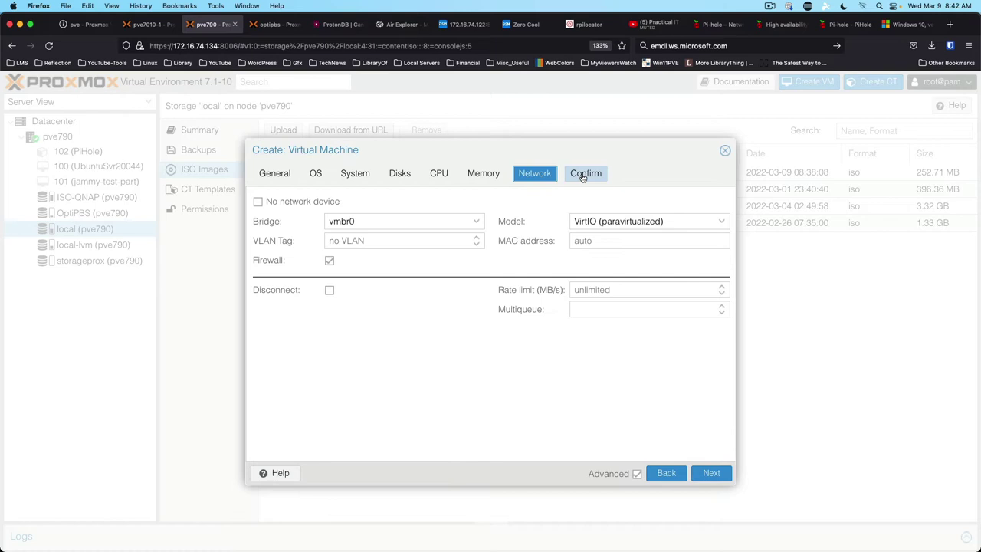
{"action": "left_click", "coordinate": [583, 173]}
{"action": "left_click", "coordinate": [258, 447]}
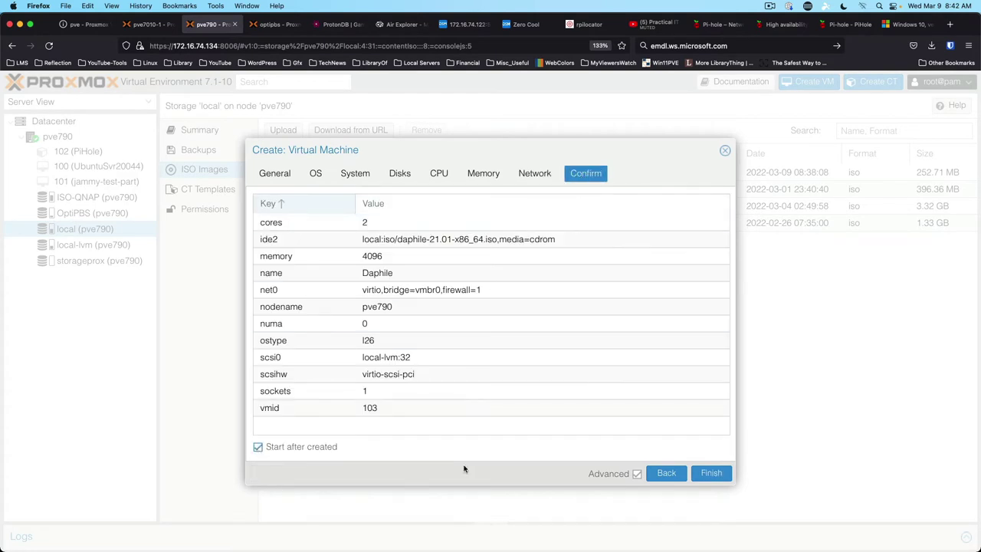
{"action": "left_click", "coordinate": [711, 474]}
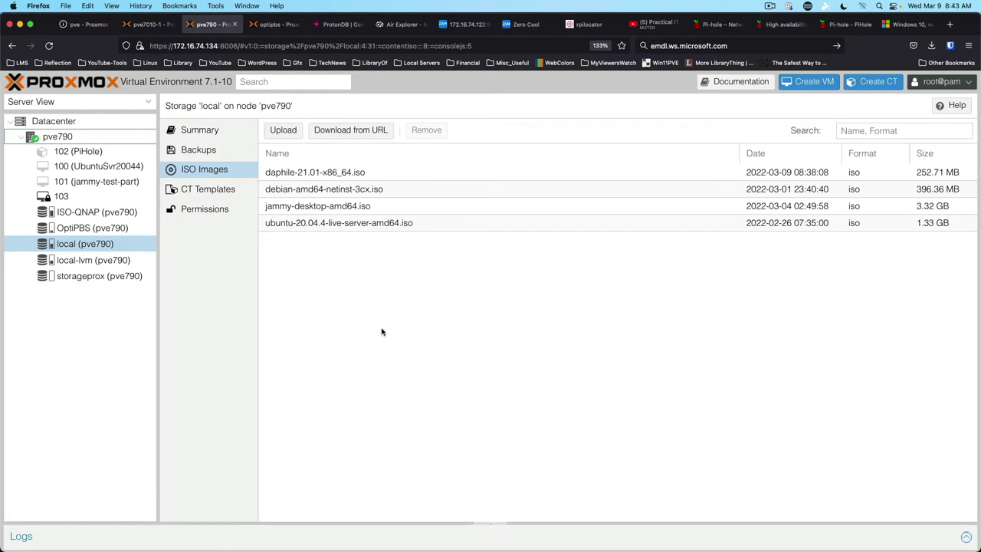
Open the console of VM 103, skip Daphile's initial settings and continue the boot
{"action": "left_click", "coordinate": [132, 197]}
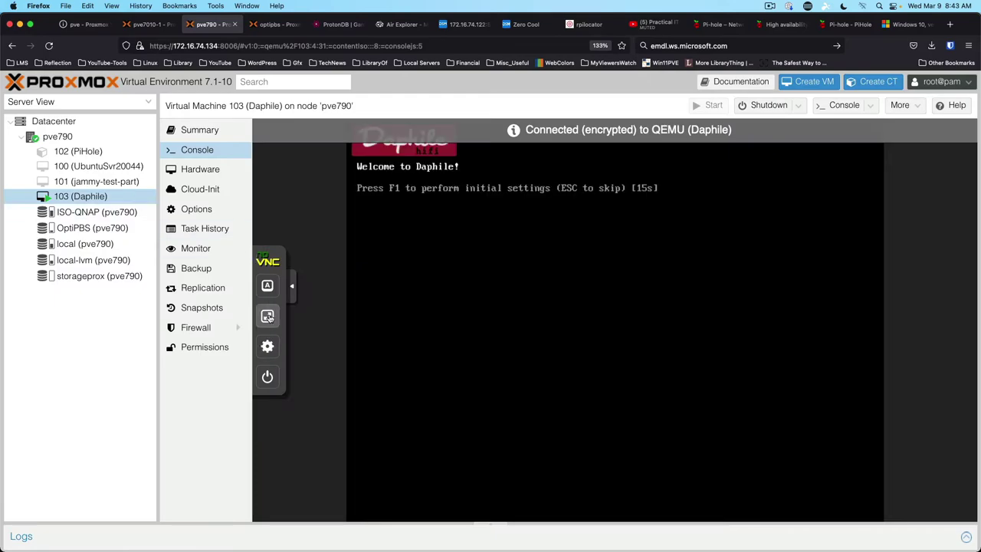
{"action": "left_click", "coordinate": [268, 316]}
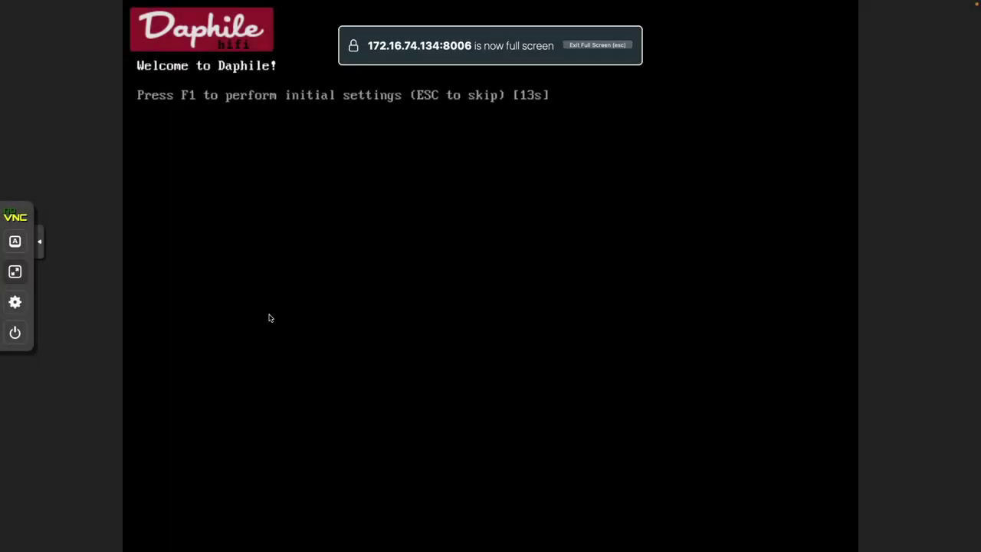
{"action": "left_click", "coordinate": [39, 242]}
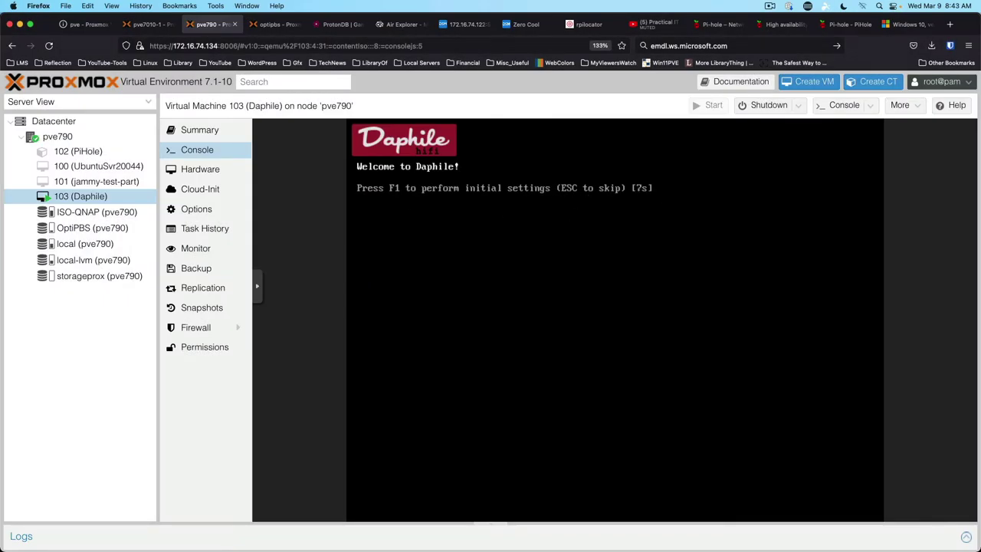
{"action": "key", "text": "Escape"}
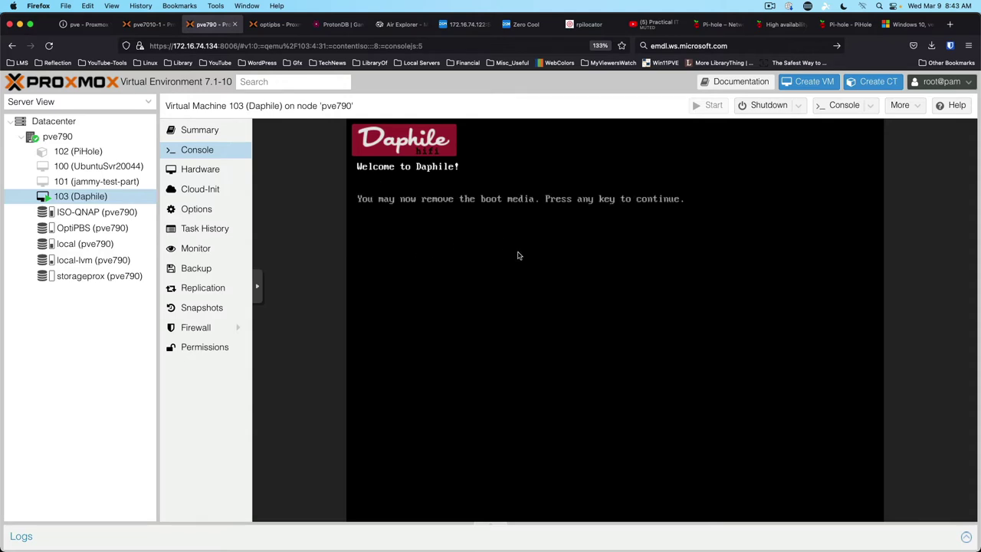
{"action": "key", "text": "Return"}
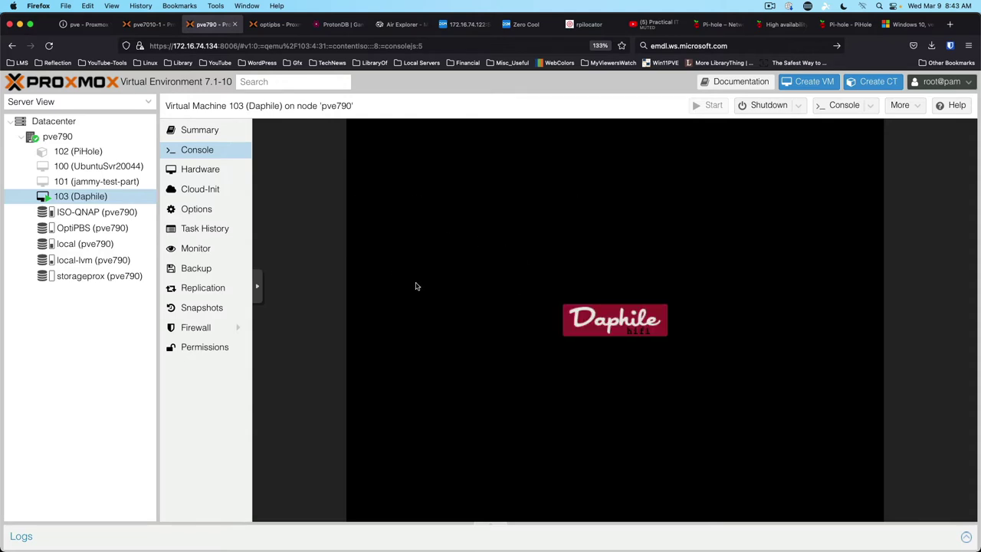
View the booted VM's console in full screen to read its IP address, and return to the normal view
{"action": "left_click", "coordinate": [259, 288]}
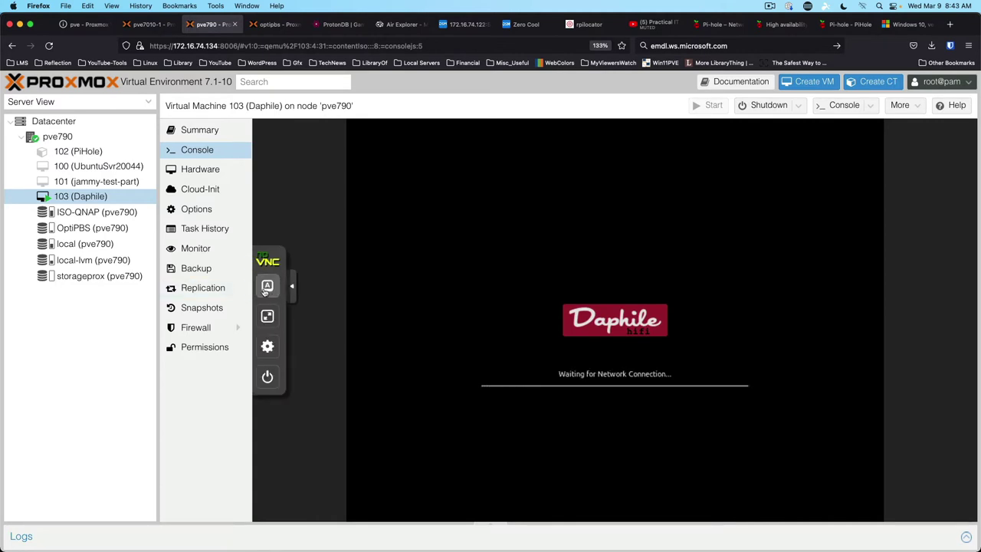
{"action": "left_click", "coordinate": [268, 314]}
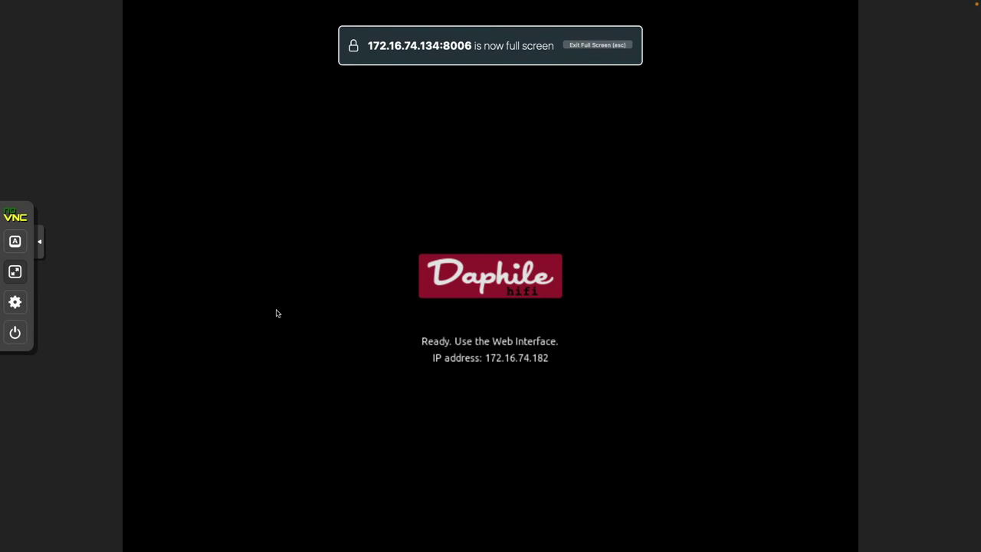
{"action": "left_click", "coordinate": [41, 240]}
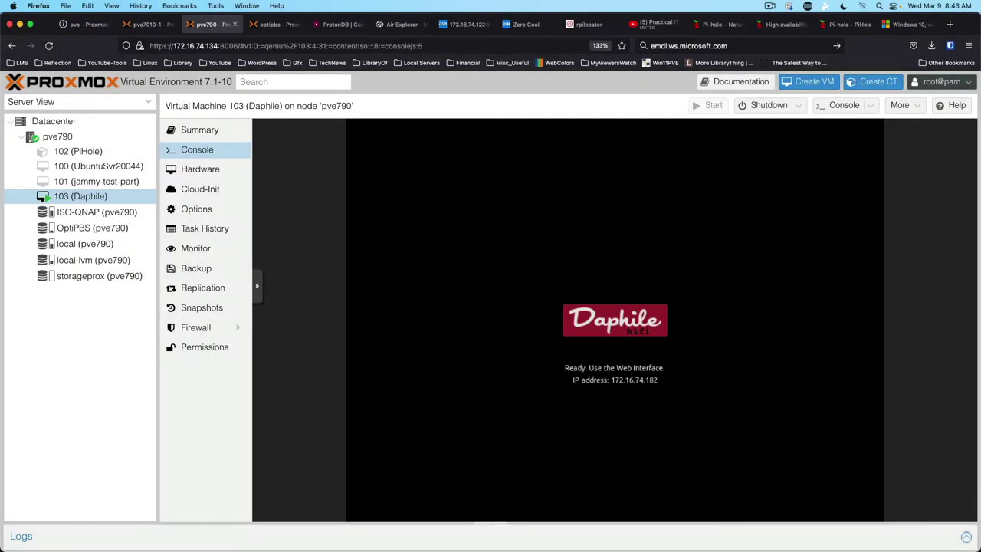
Load the Daphile web interface at 172.16.74.182 in a new browser tab
{"action": "left_click", "coordinate": [950, 25]}
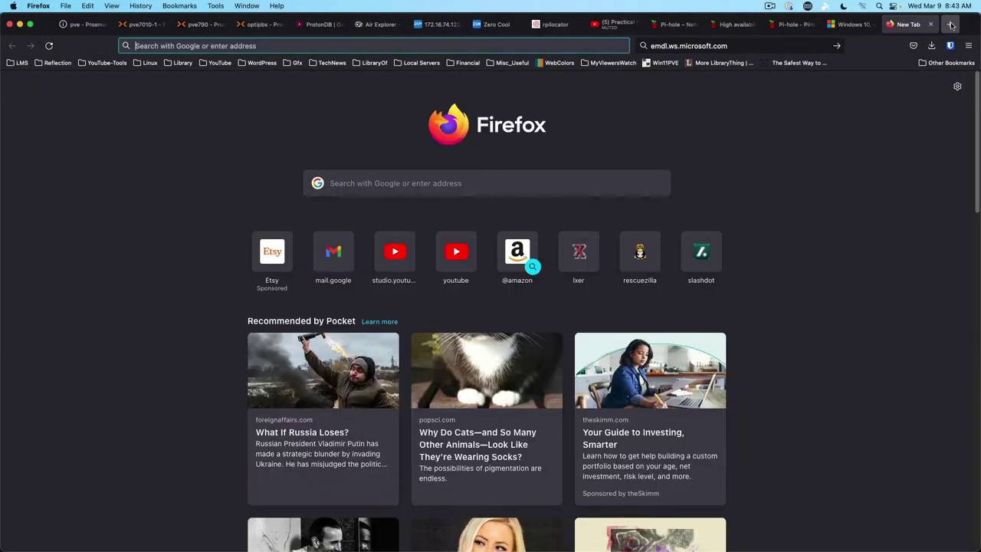
{"action": "type", "text": "172.16.74.8"}
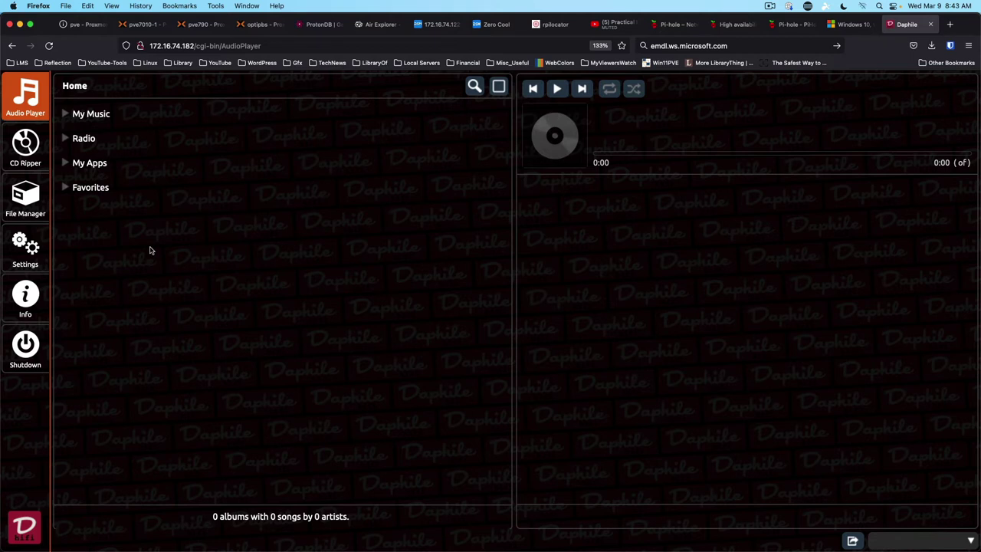
{"action": "left_click", "coordinate": [73, 139]}
Install Daphile onto the QEMU HARDDISK 34.3GB (sda) drive with the system settings configuration option enabled
{"action": "left_click", "coordinate": [25, 249]}
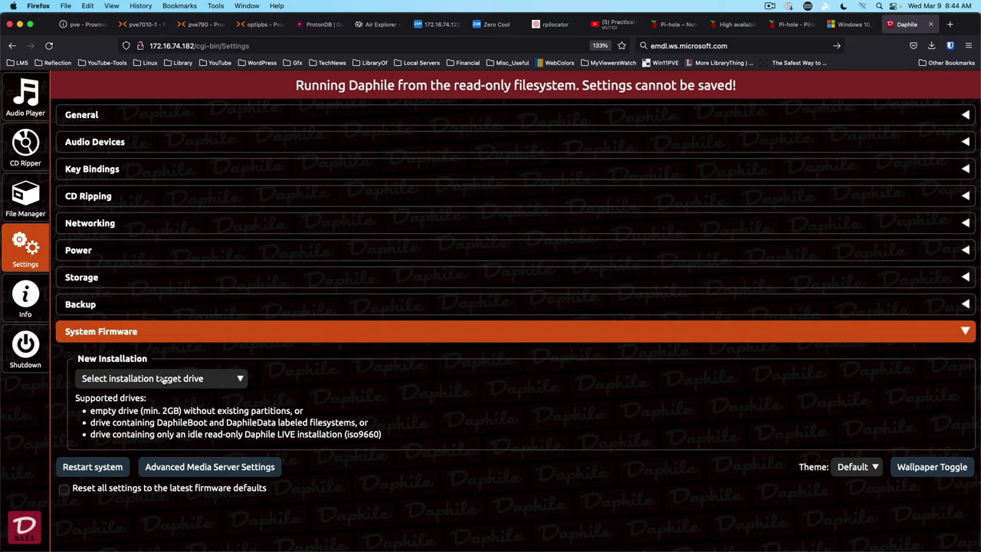
{"action": "left_click", "coordinate": [178, 378]}
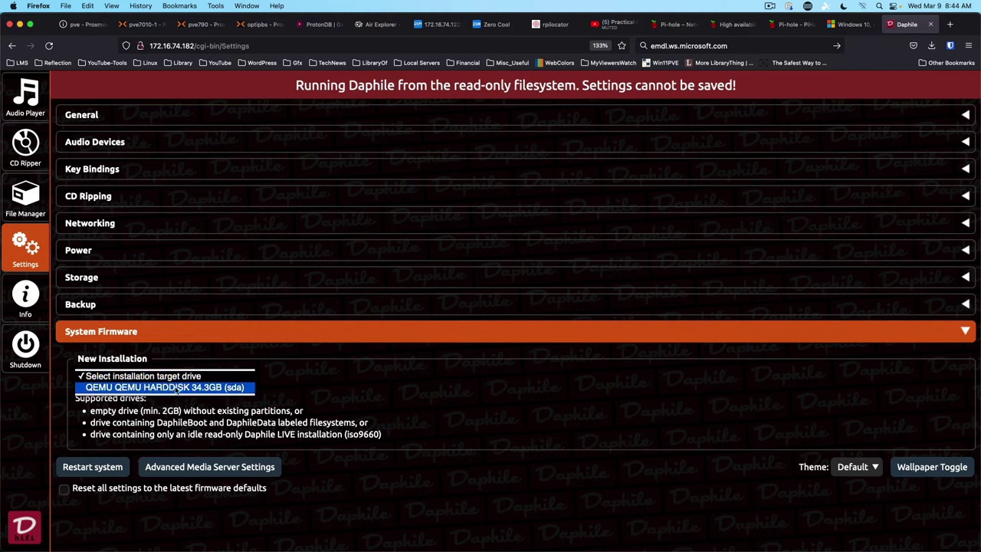
{"action": "left_click", "coordinate": [175, 388]}
{"action": "left_click", "coordinate": [304, 379]}
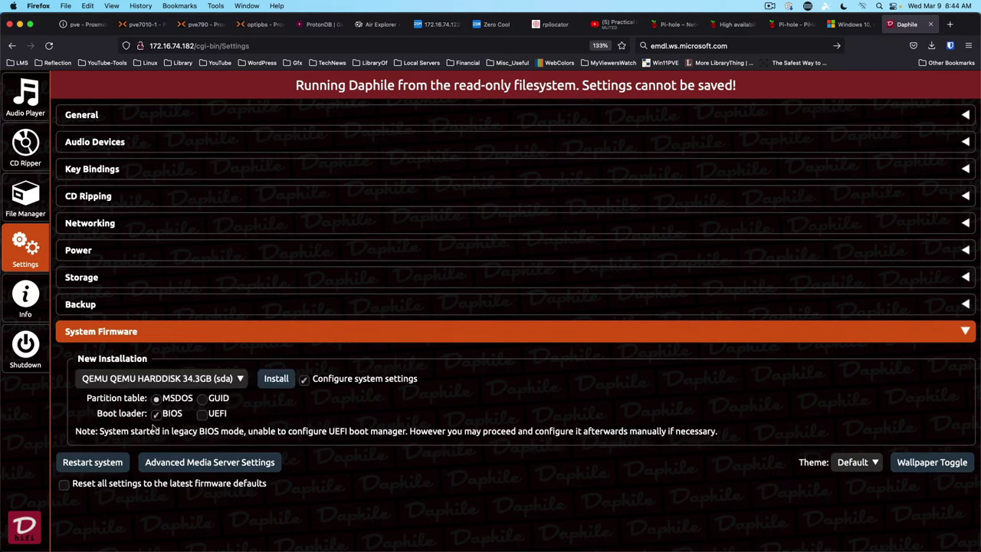
{"action": "left_click", "coordinate": [278, 379]}
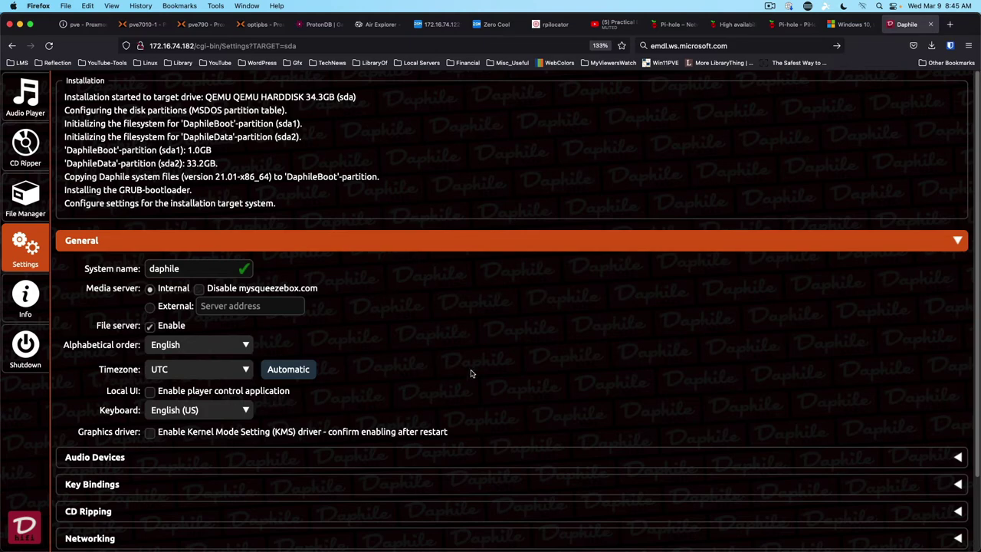
Enable the local player control application in the General settings, and review the audio device and key binding settings
{"action": "scroll", "coordinate": [471, 373], "scroll_direction": "down", "scroll_amount": 2}
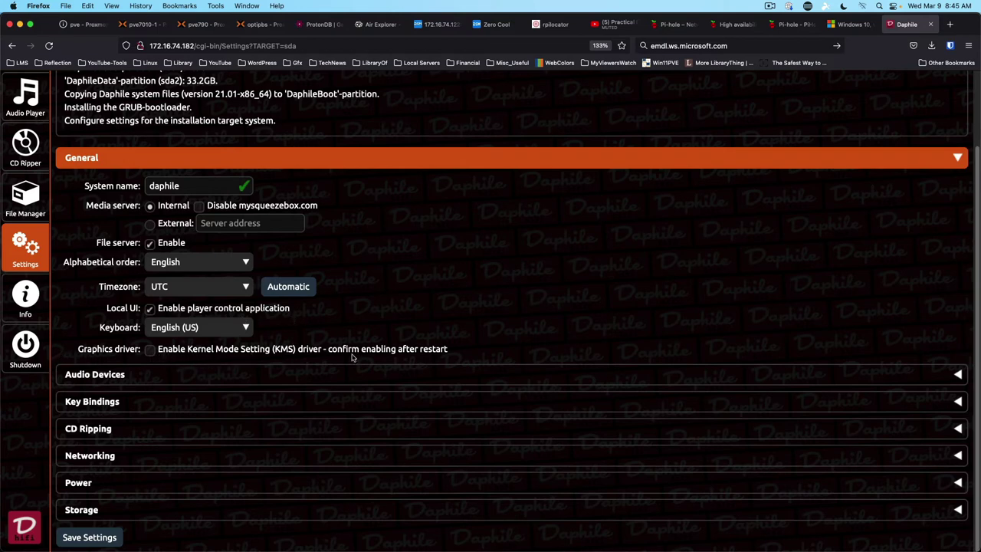
{"action": "left_click", "coordinate": [297, 377]}
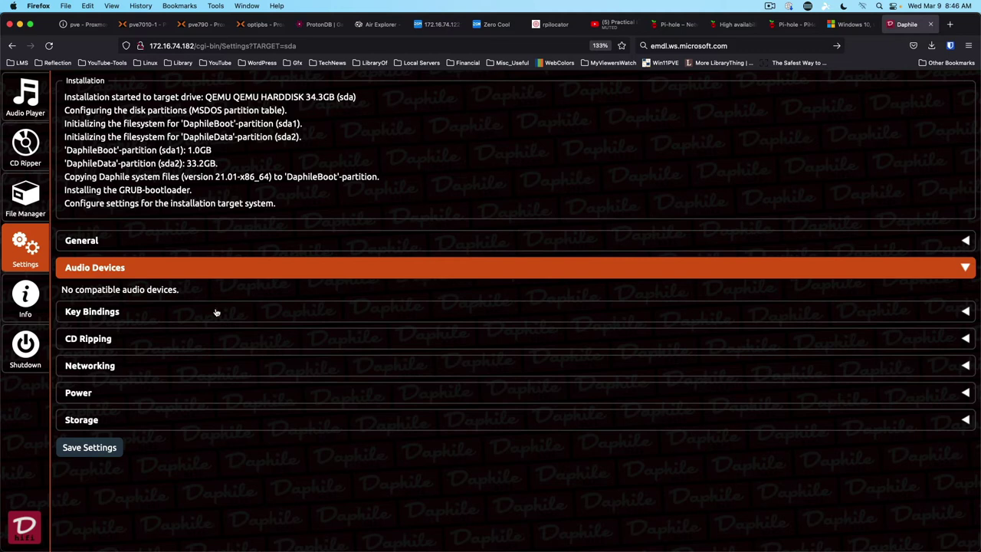
{"action": "left_click", "coordinate": [215, 311]}
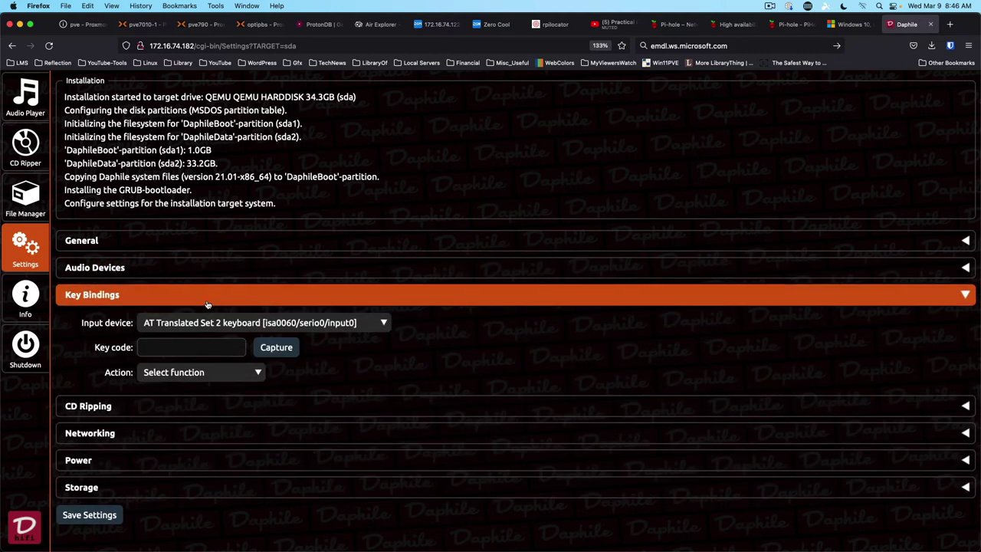
Review the CD Ripping settings of the installation target, including the available FLAC compression levels
{"action": "left_click", "coordinate": [186, 406]}
{"action": "scroll", "coordinate": [417, 351], "scroll_direction": "down", "scroll_amount": 3}
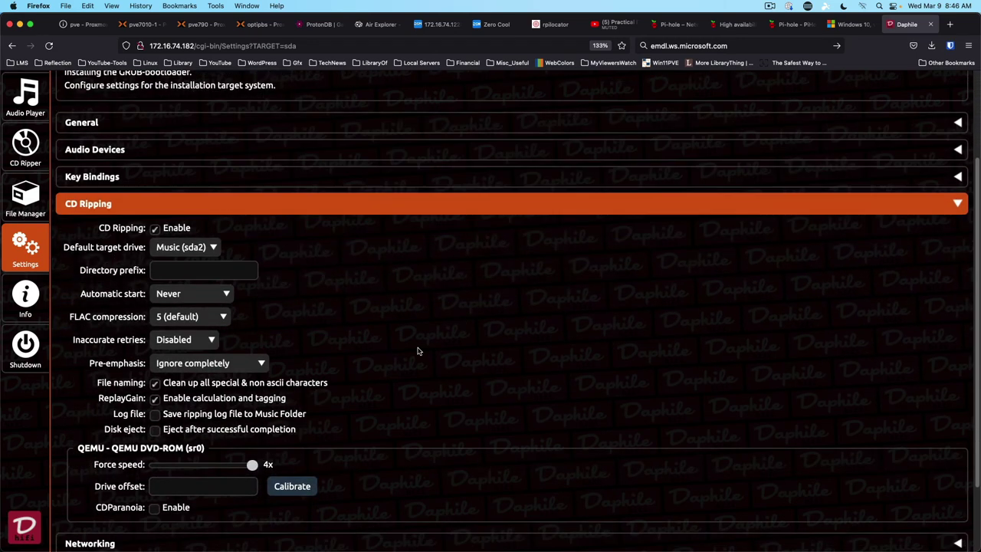
{"action": "scroll", "coordinate": [417, 350], "scroll_direction": "down", "scroll_amount": 1}
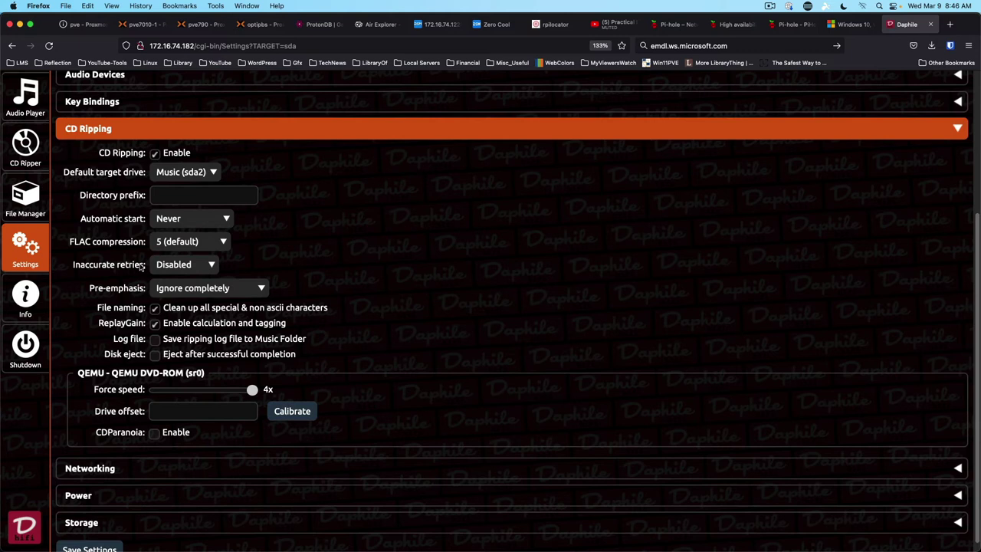
{"action": "left_click", "coordinate": [223, 242]}
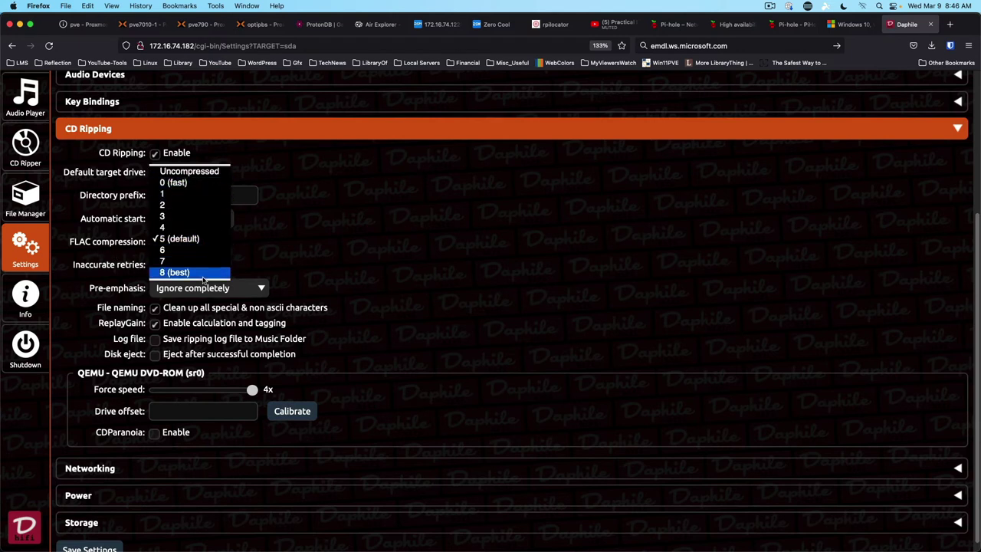
{"action": "left_click", "coordinate": [130, 356]}
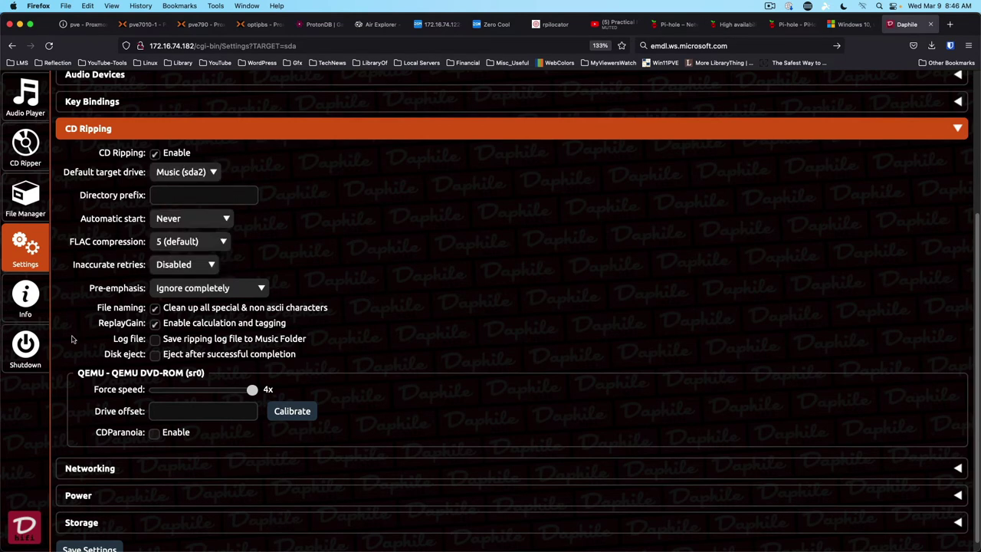
{"action": "scroll", "coordinate": [417, 318], "scroll_direction": "down", "scroll_amount": 1}
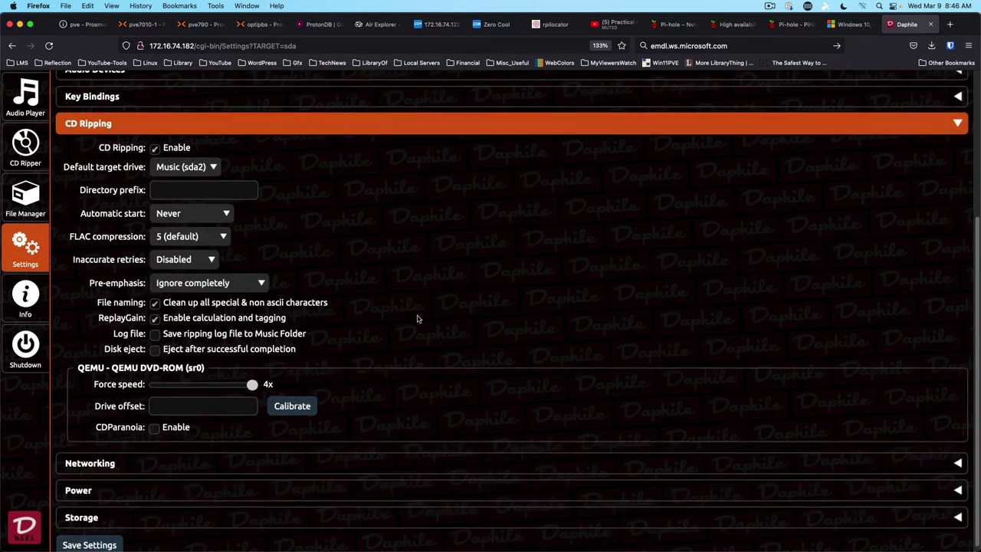
Check the networking settings, and enable PCI runtime power management for the Red Hat Virtio network device and Virtio SCSI
{"action": "left_click", "coordinate": [263, 459]}
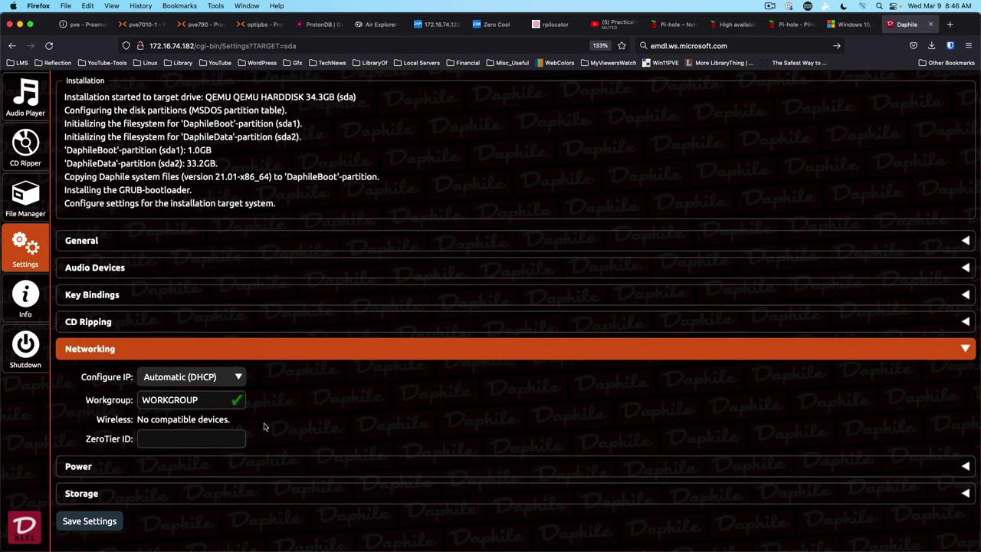
{"action": "left_click", "coordinate": [258, 467]}
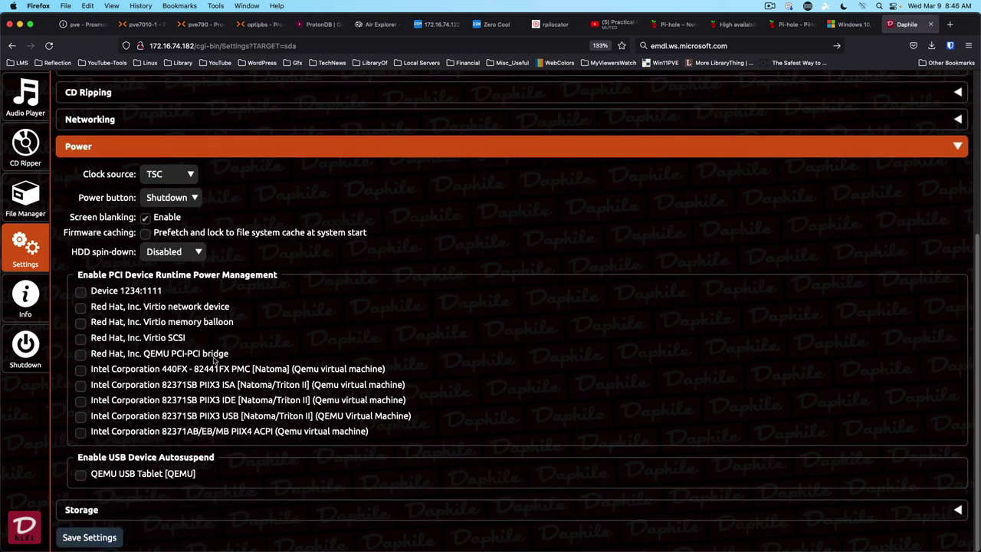
{"action": "left_click", "coordinate": [80, 306]}
{"action": "left_click", "coordinate": [80, 337]}
Review the storage partitions, save the settings to the target system and finish the installation
{"action": "left_click", "coordinate": [245, 510]}
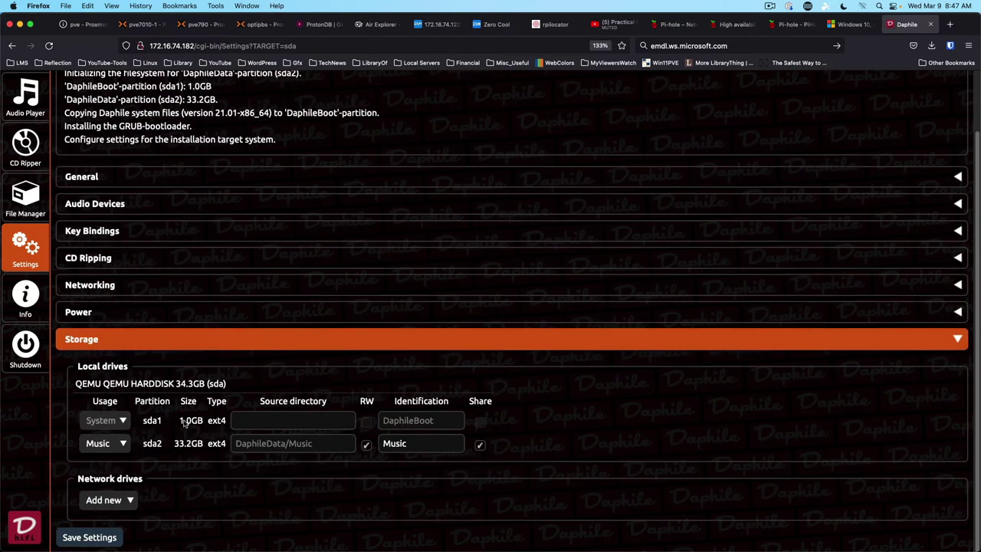
{"action": "left_click", "coordinate": [99, 537]}
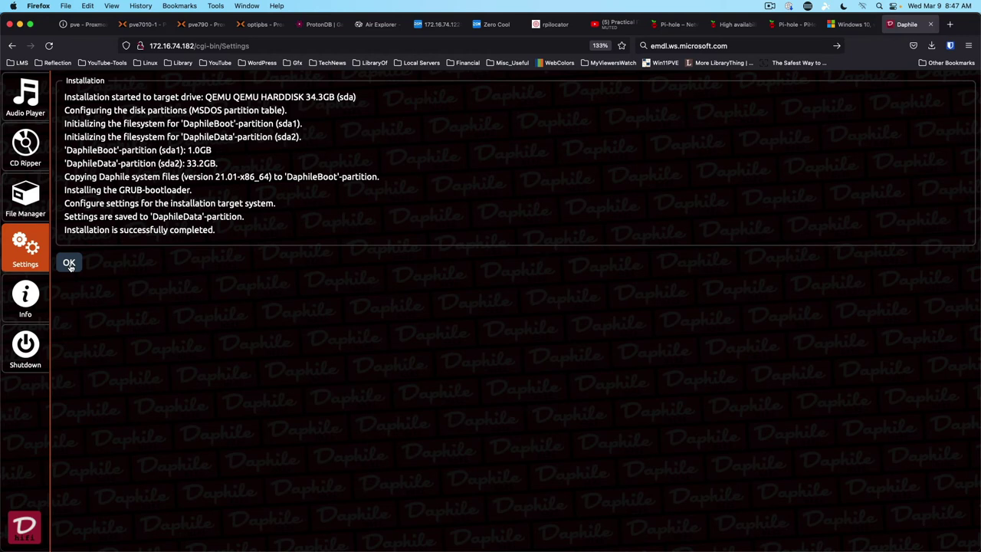
{"action": "left_click", "coordinate": [69, 264]}
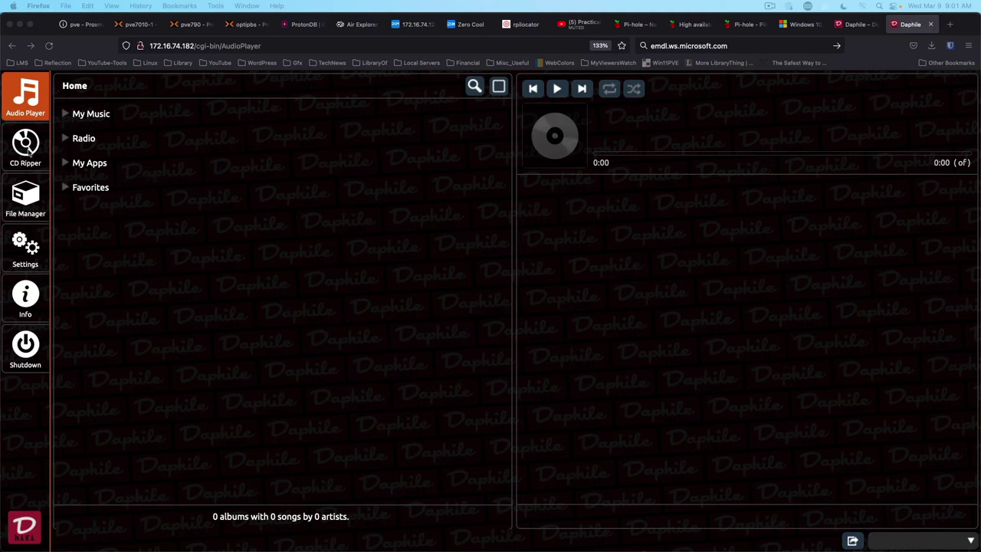
Rip all tracks of the Black Science CD to the Music (sda2) disk in Safe ripping mode
{"action": "left_click", "coordinate": [28, 151]}
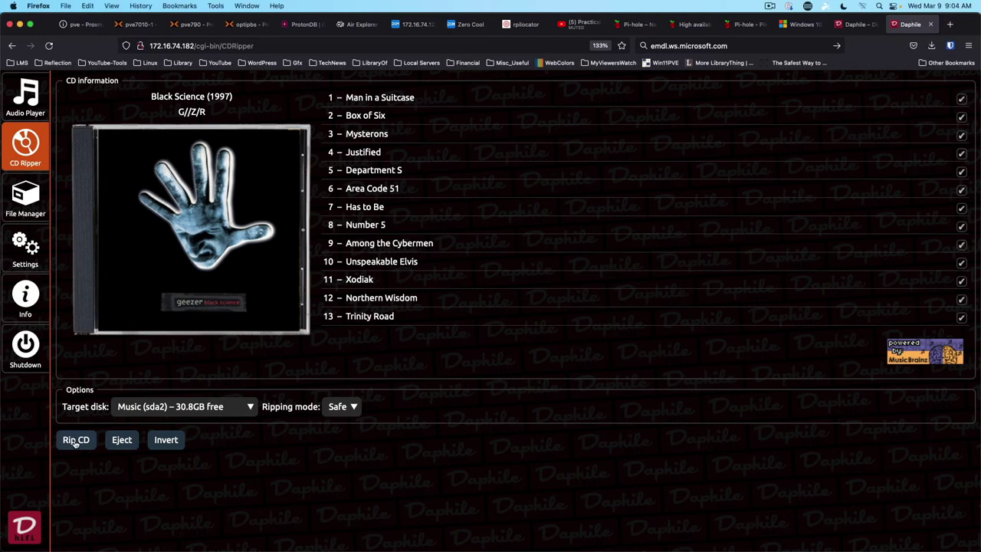
{"action": "left_click", "coordinate": [76, 441]}
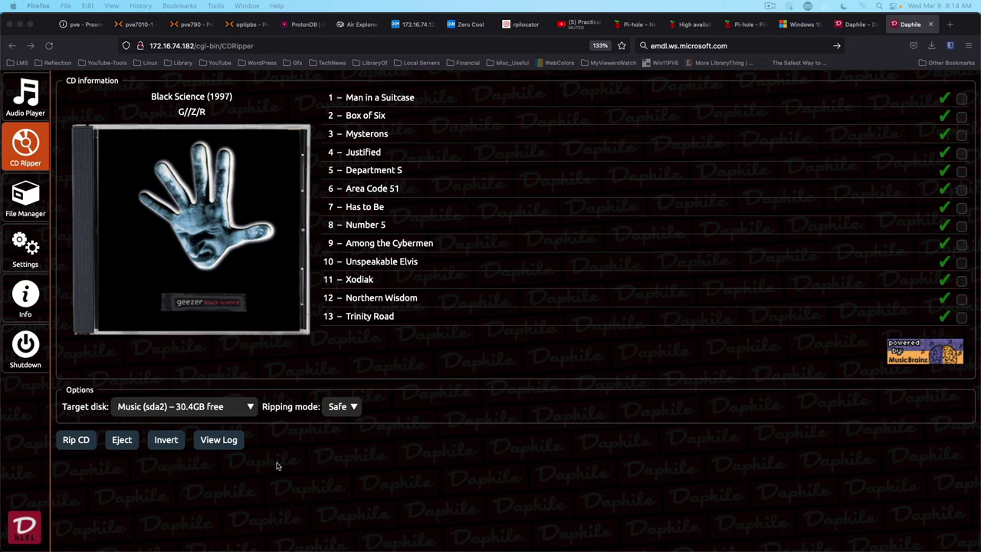
Read through the CD ripper log for the finished rip, and close it
{"action": "left_click", "coordinate": [230, 443]}
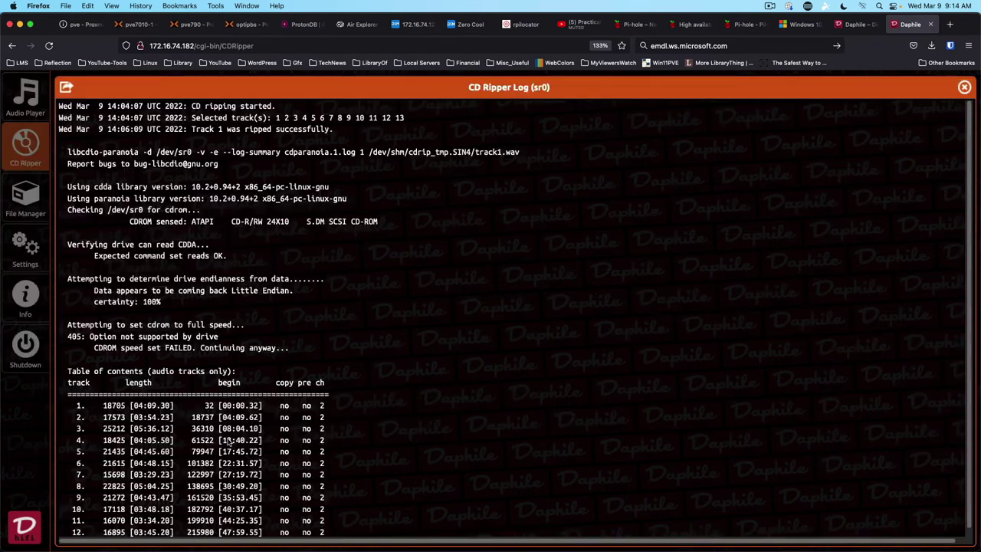
{"action": "scroll", "coordinate": [425, 232], "scroll_direction": "down", "scroll_amount": 5}
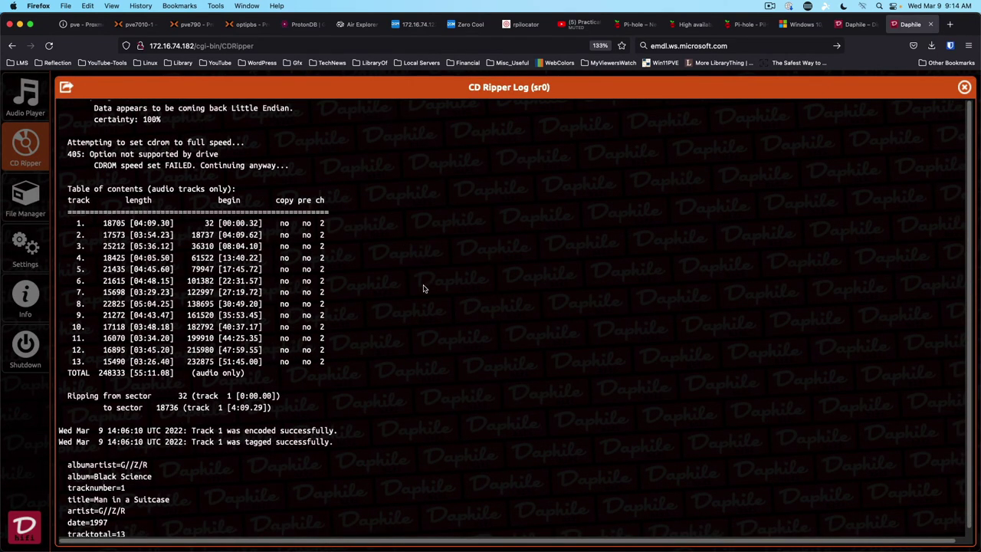
{"action": "scroll", "coordinate": [423, 288], "scroll_direction": "down", "scroll_amount": 4}
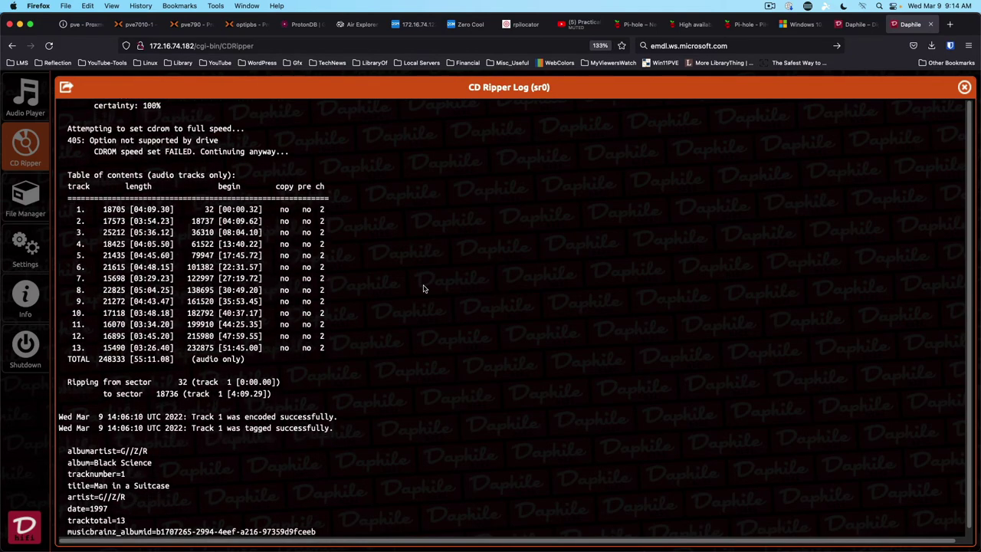
{"action": "scroll", "coordinate": [423, 288], "scroll_direction": "down", "scroll_amount": 5}
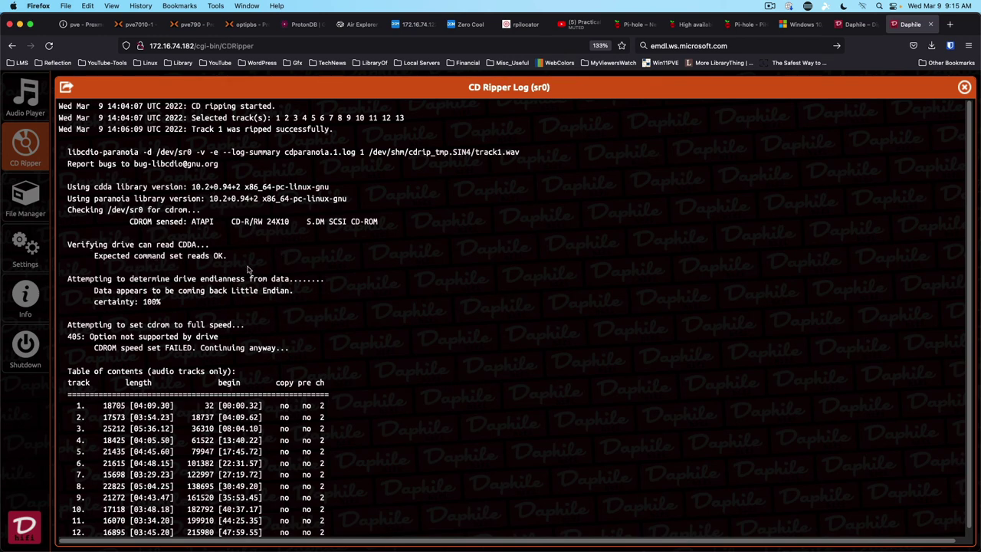
{"action": "left_click", "coordinate": [963, 87]}
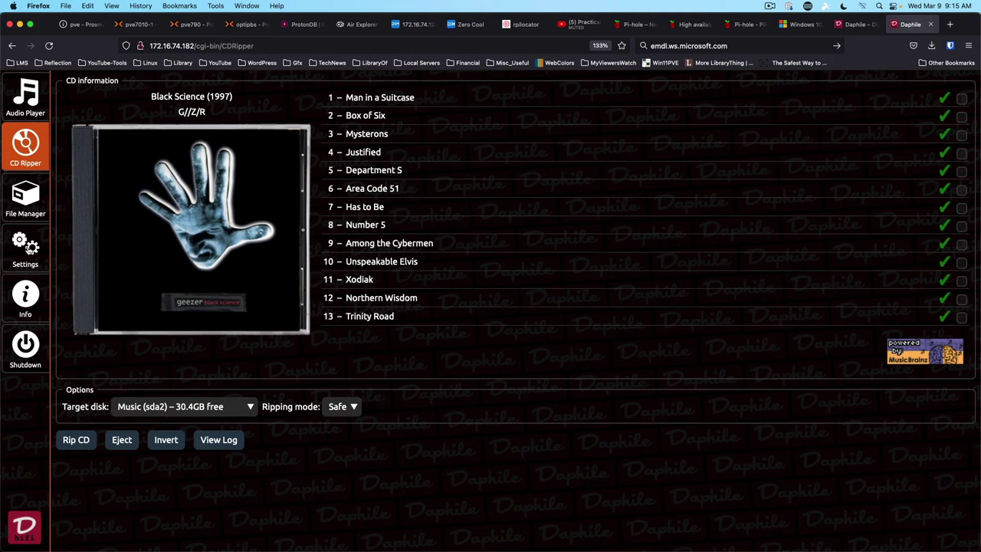
Review the installed system's General, Networking, Power and Storage settings, including the options for adding a network drive
{"action": "left_click", "coordinate": [26, 247]}
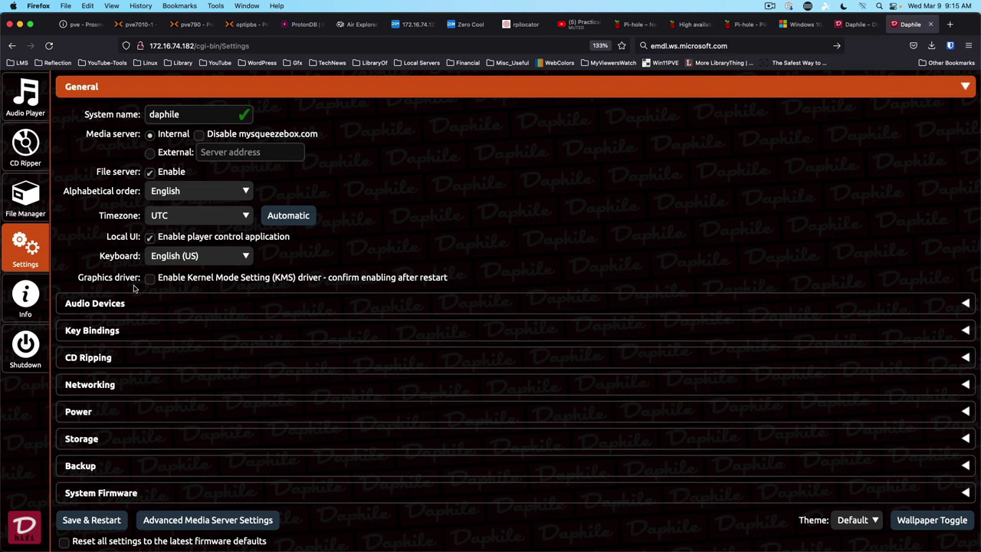
{"action": "left_click", "coordinate": [134, 386]}
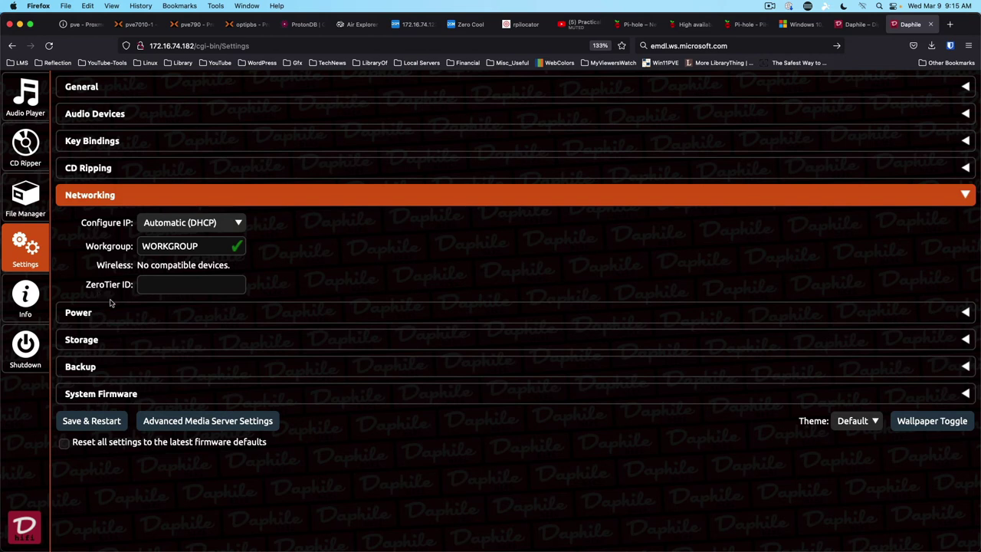
{"action": "left_click", "coordinate": [102, 196]}
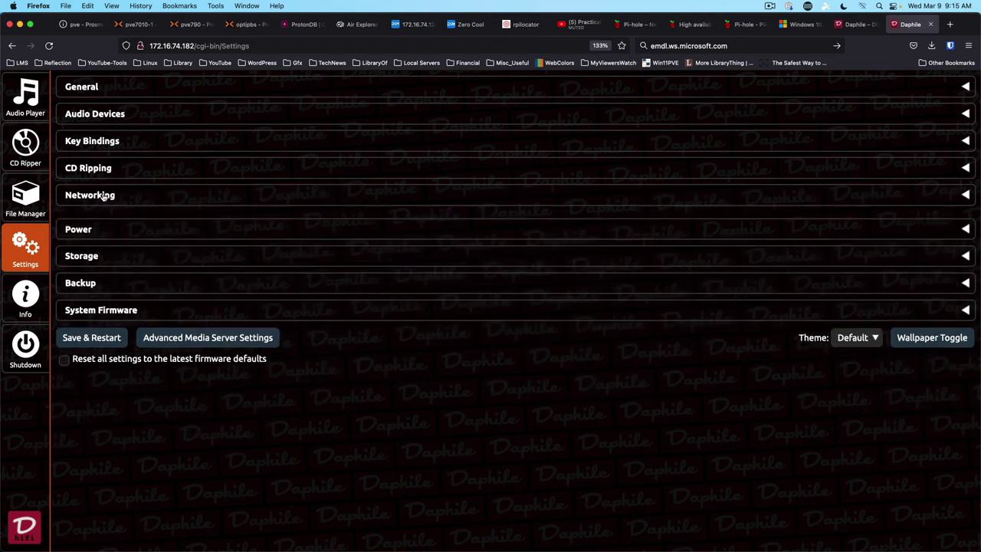
{"action": "left_click", "coordinate": [96, 223]}
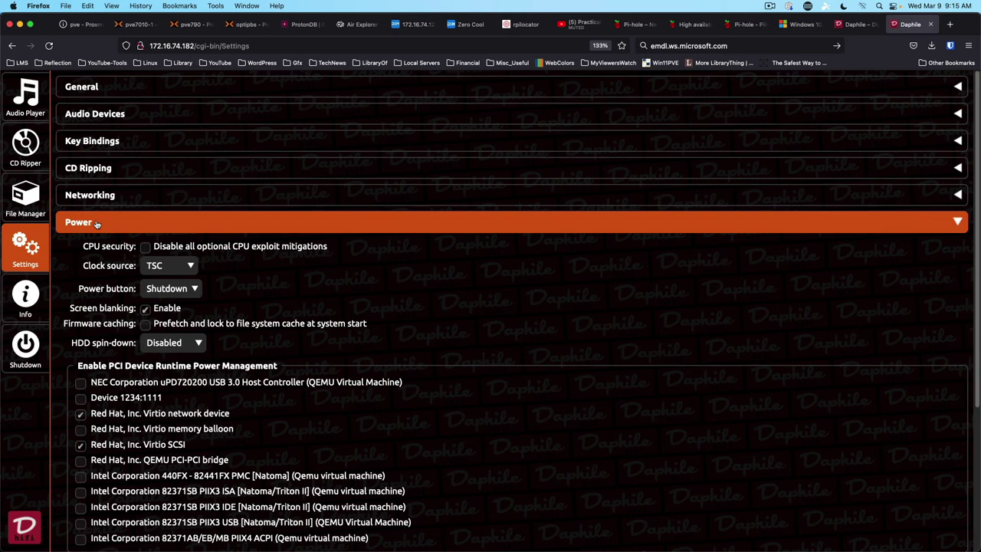
{"action": "left_click", "coordinate": [97, 224]}
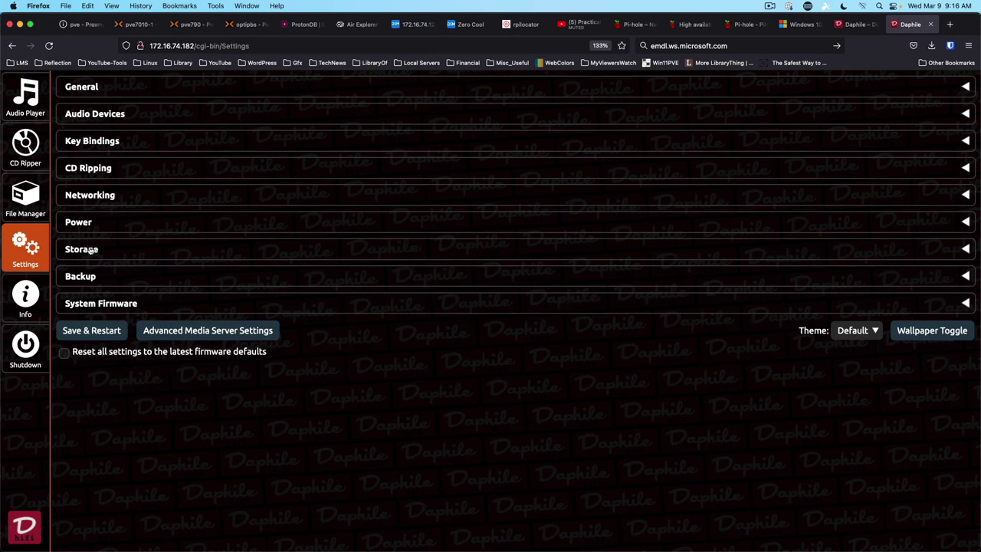
{"action": "left_click", "coordinate": [91, 250]}
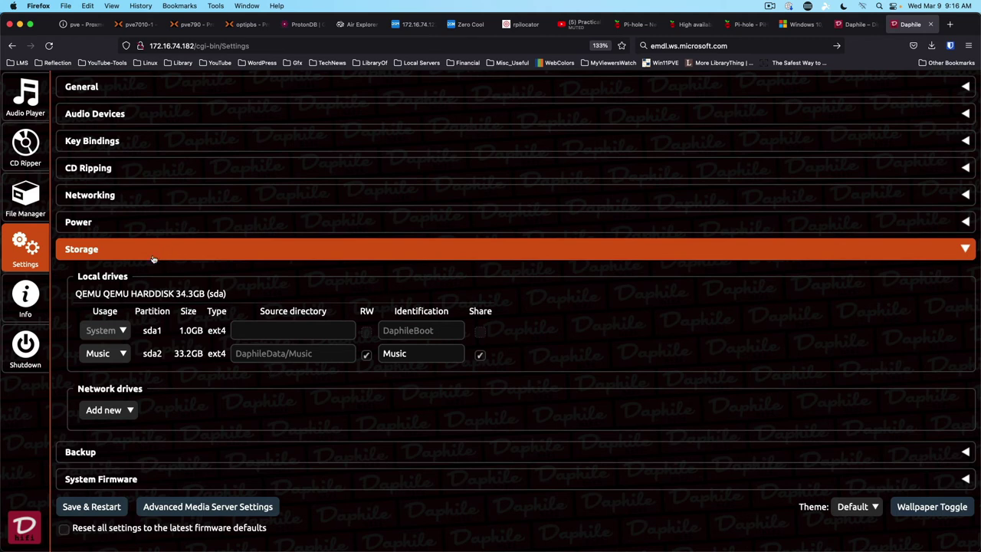
{"action": "left_click", "coordinate": [130, 410]}
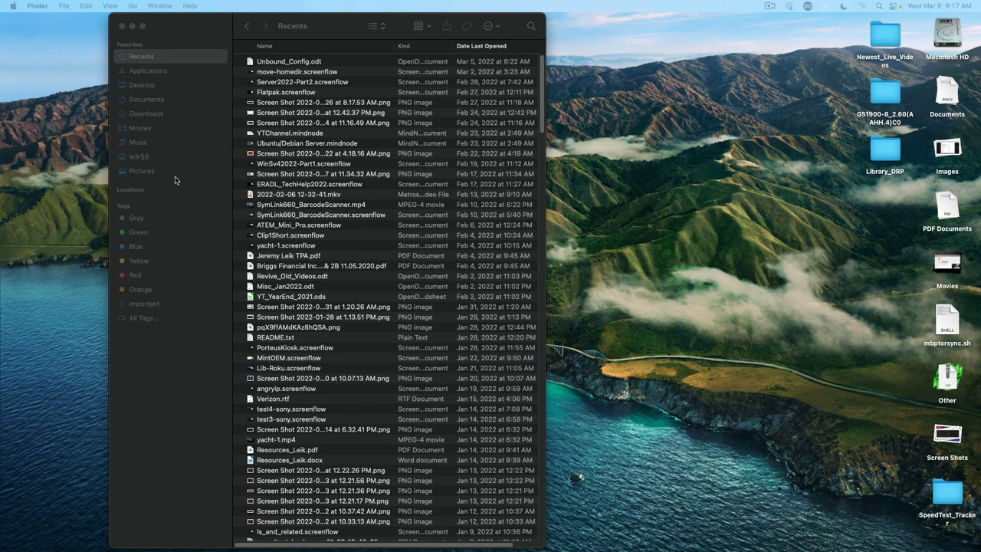
Switch to Finder, open the Music share on the DAPHILE network location and expand the G_Z_R and 1997-Black_Science folders
{"action": "left_click", "coordinate": [145, 179]}
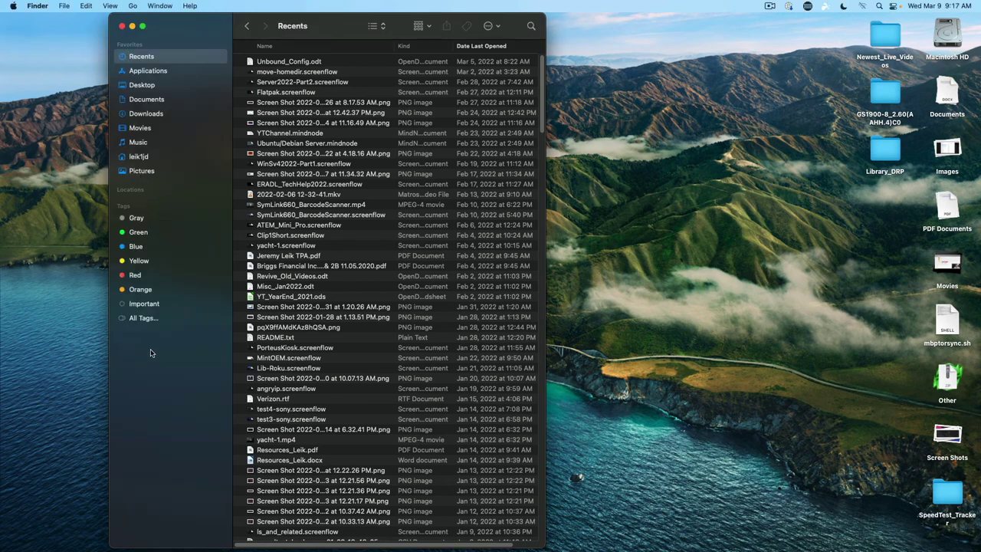
{"action": "left_click", "coordinate": [222, 190]}
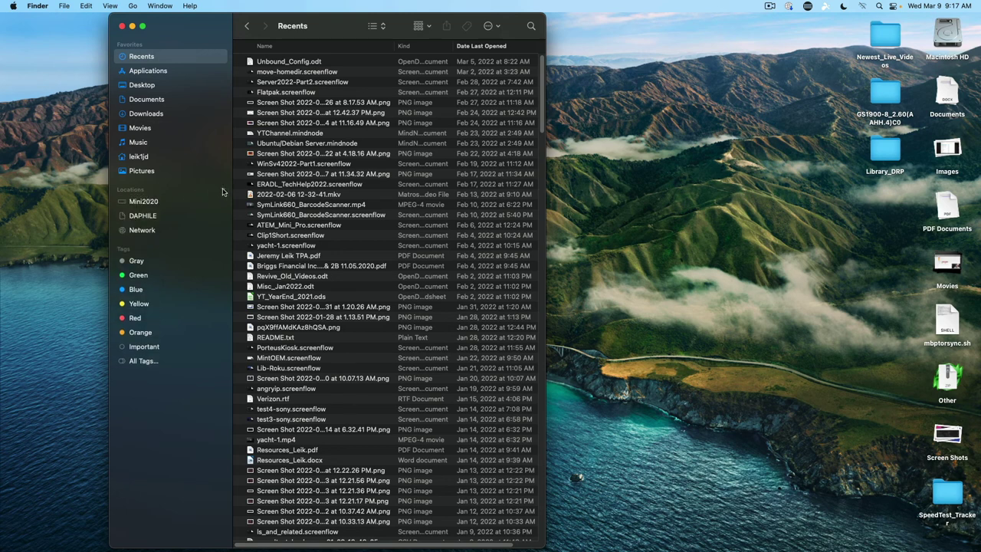
{"action": "left_click", "coordinate": [145, 217]}
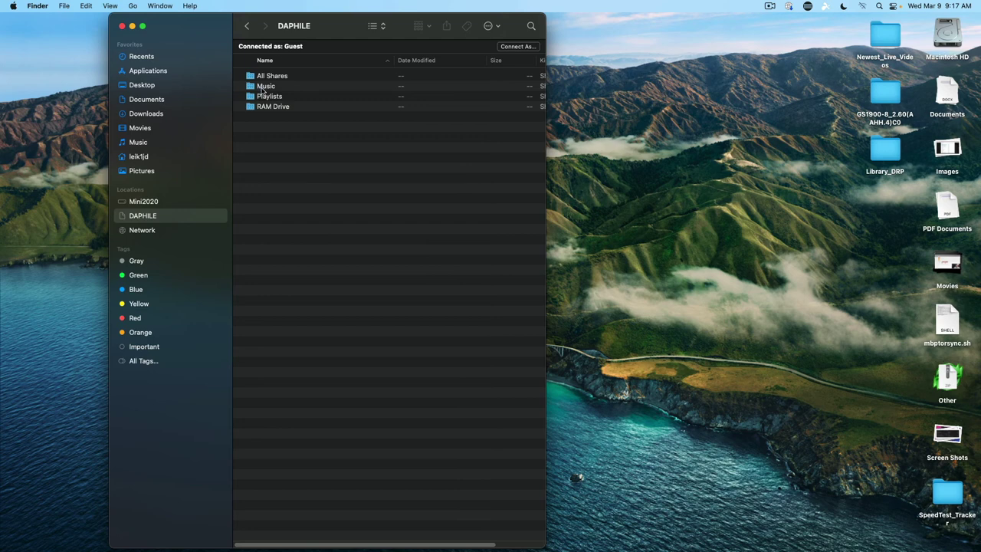
{"action": "double_click", "coordinate": [260, 87]}
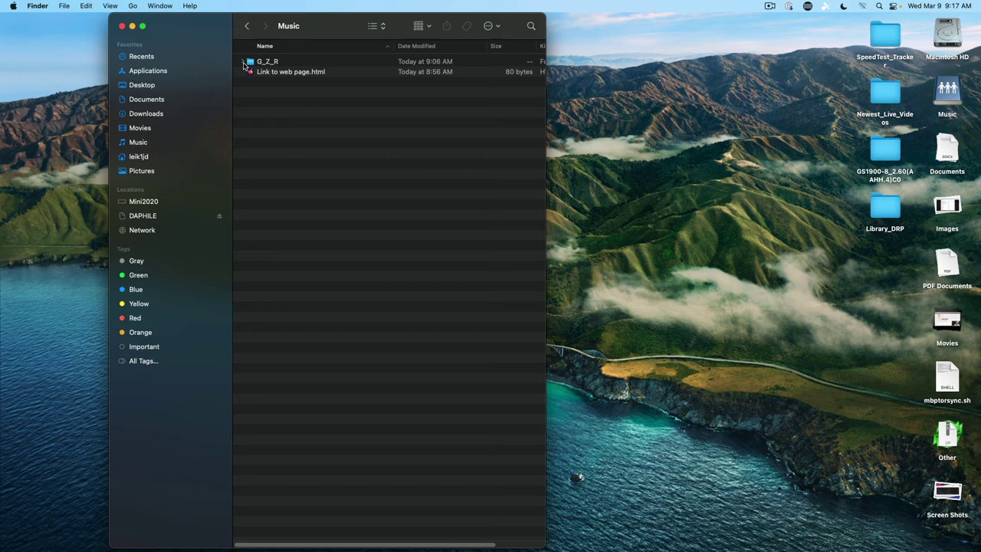
{"action": "left_click", "coordinate": [244, 64]}
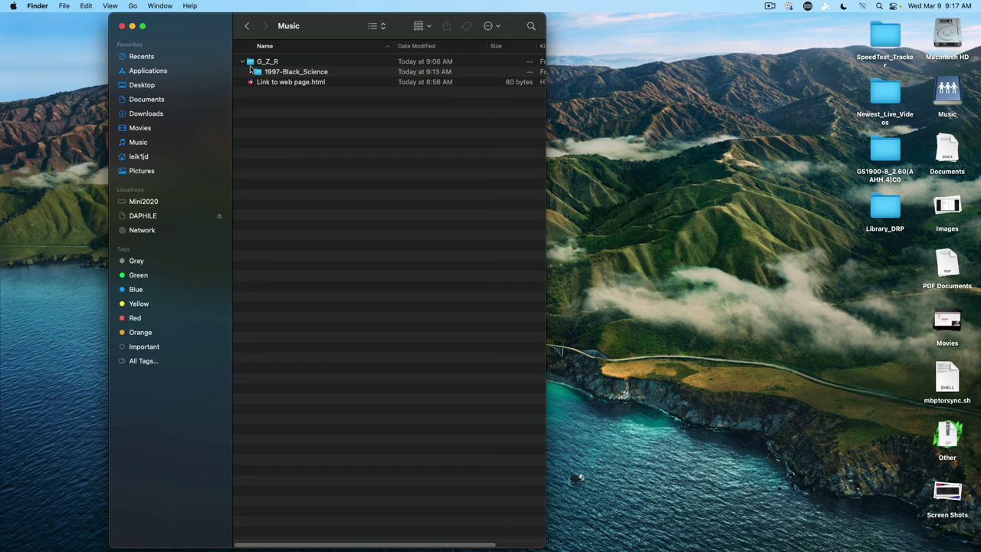
{"action": "left_click", "coordinate": [251, 73]}
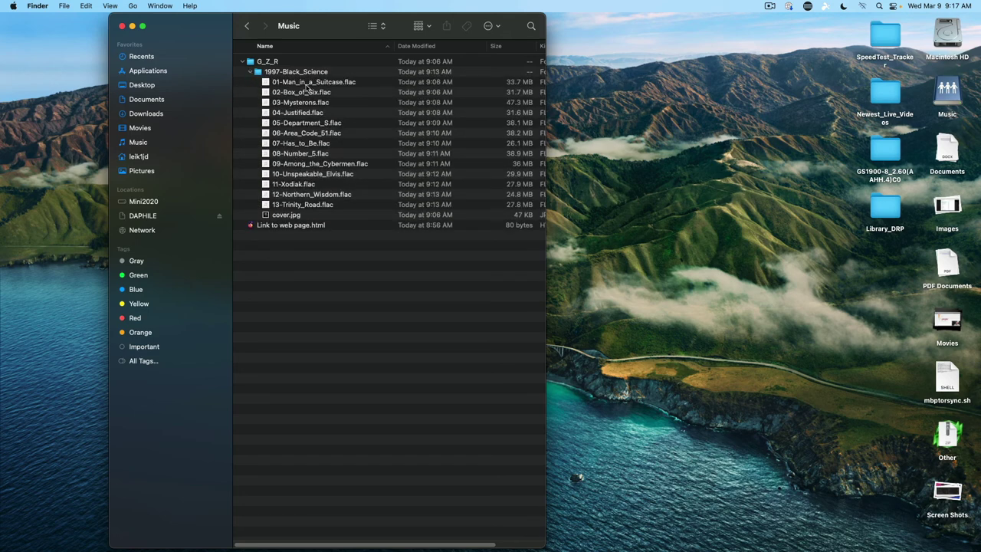